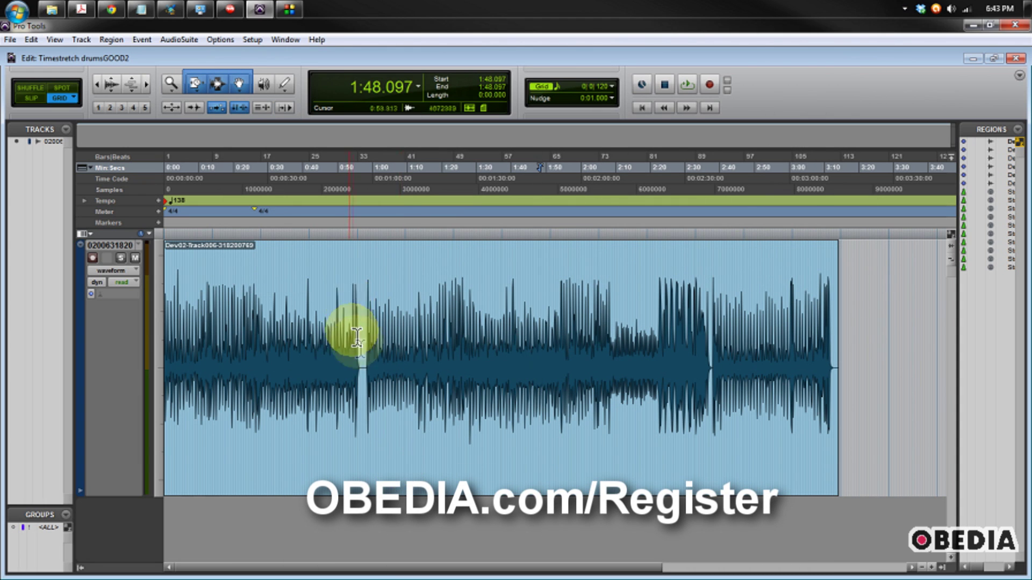
Open the floating Transport window and park it along the bottom, below the drum waveform.
{"action": "left_click_drag", "start_coordinate": [367, 370], "coordinate": [358, 322]}
{"action": "key", "text": "Delete"}
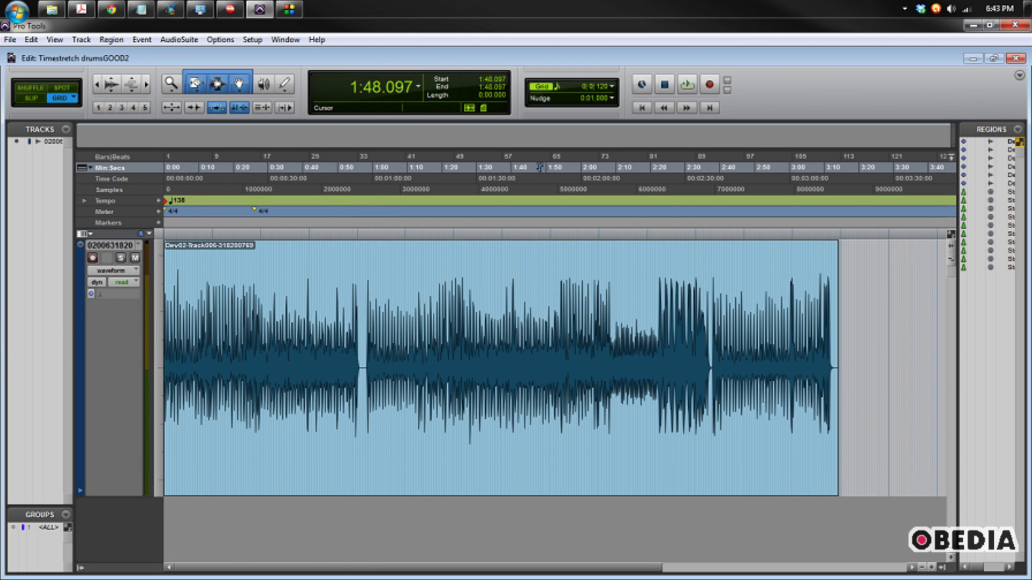
{"action": "key", "text": "ctrl+1"}
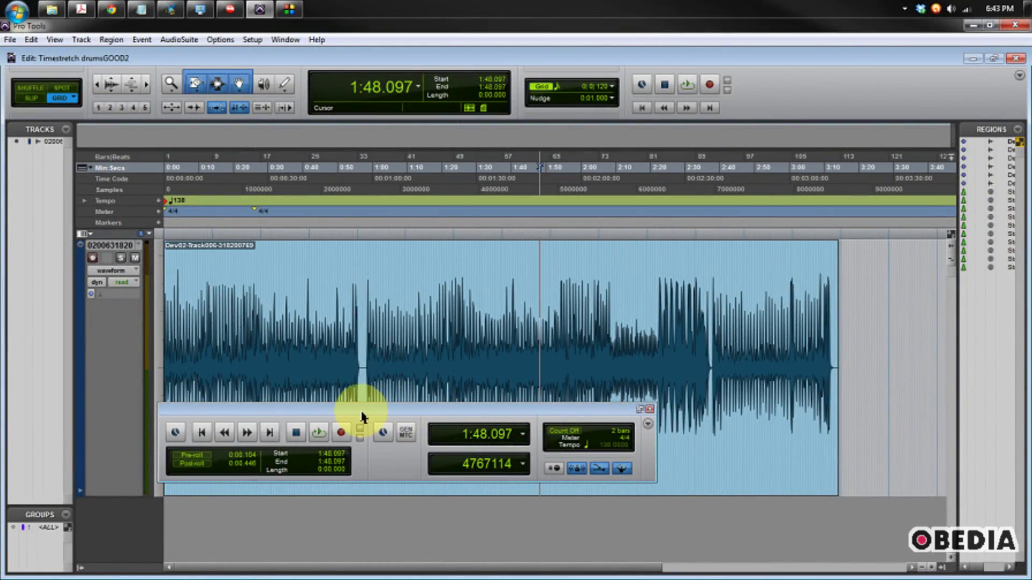
{"action": "left_click", "coordinate": [224, 342]}
{"action": "left_click_drag", "start_coordinate": [361, 417], "coordinate": [380, 509]}
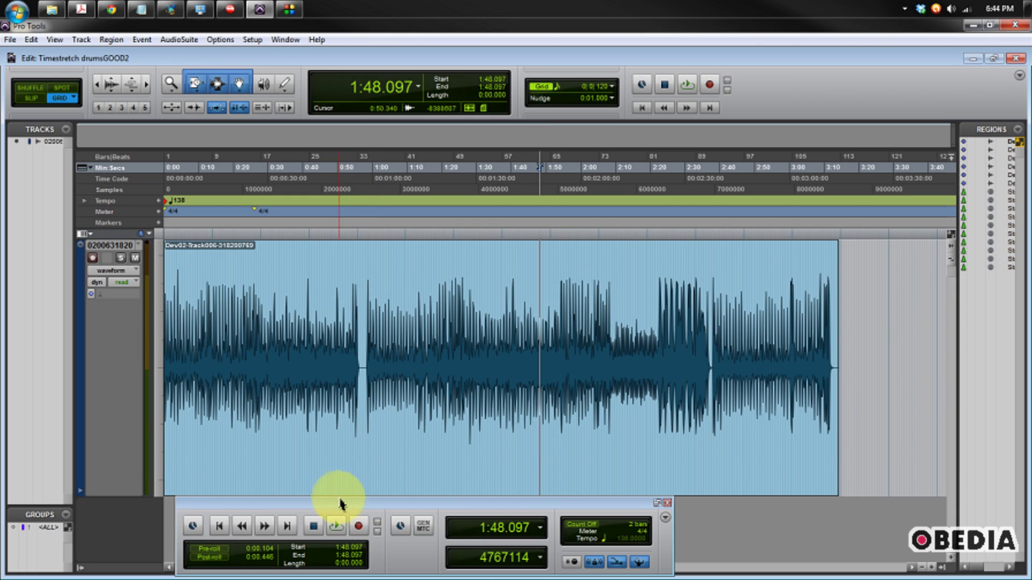
{"action": "left_click_drag", "start_coordinate": [353, 503], "coordinate": [403, 490]}
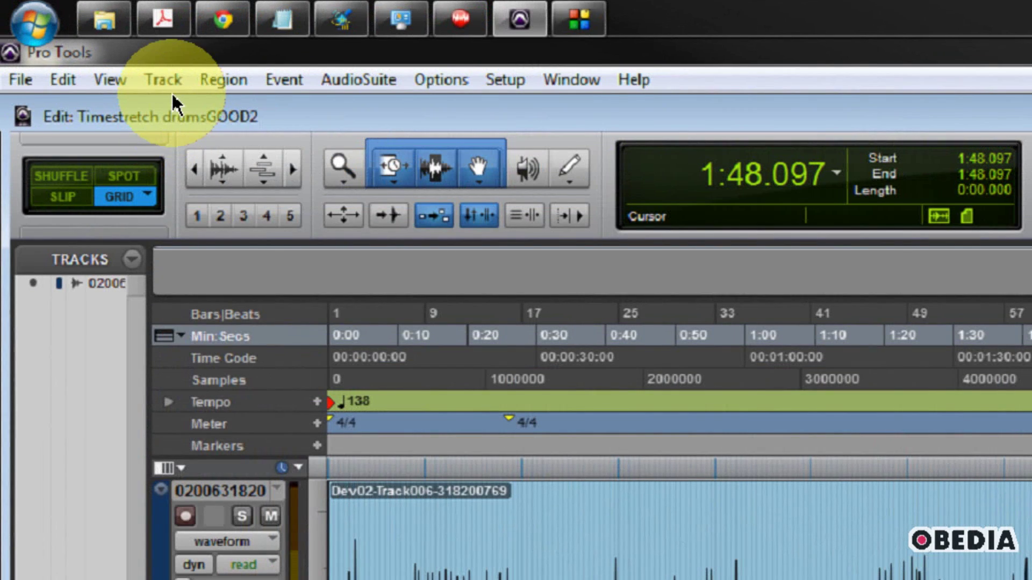
Create a Click track, then play the drums against it from the gap near 0:56.
{"action": "left_click", "coordinate": [172, 82]}
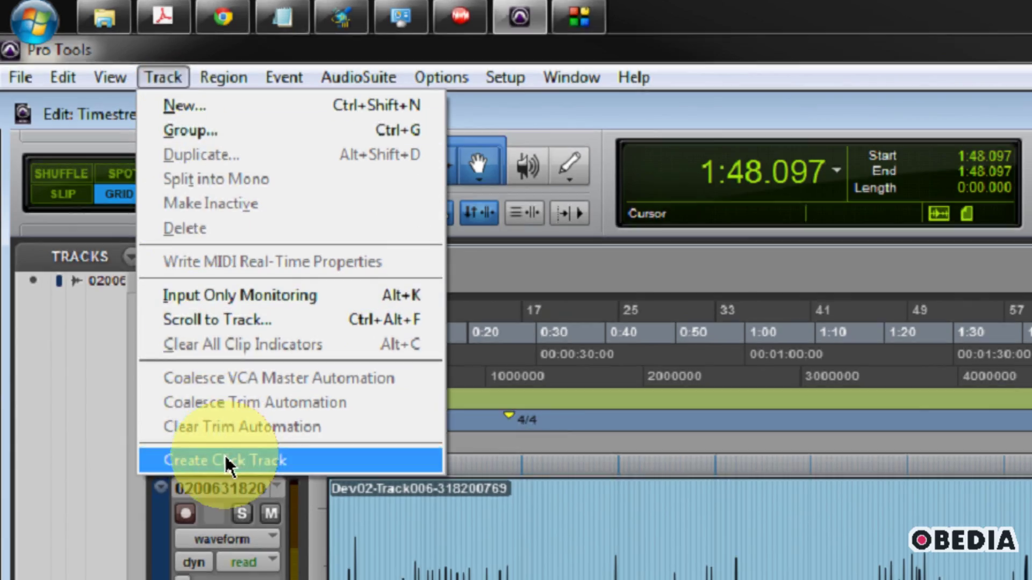
{"action": "left_click", "coordinate": [226, 462]}
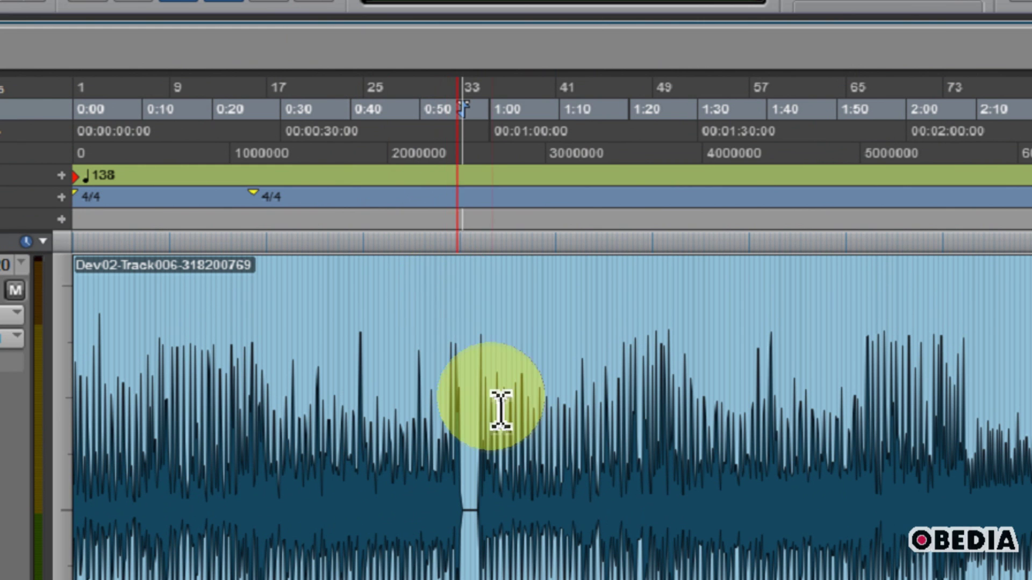
{"action": "left_click", "coordinate": [496, 416]}
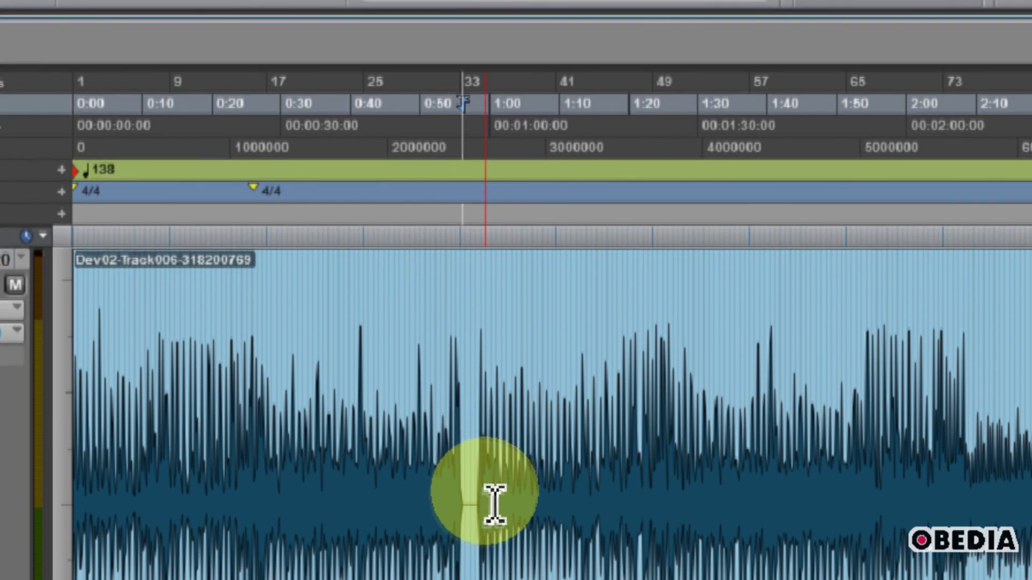
{"action": "left_click", "coordinate": [489, 408]}
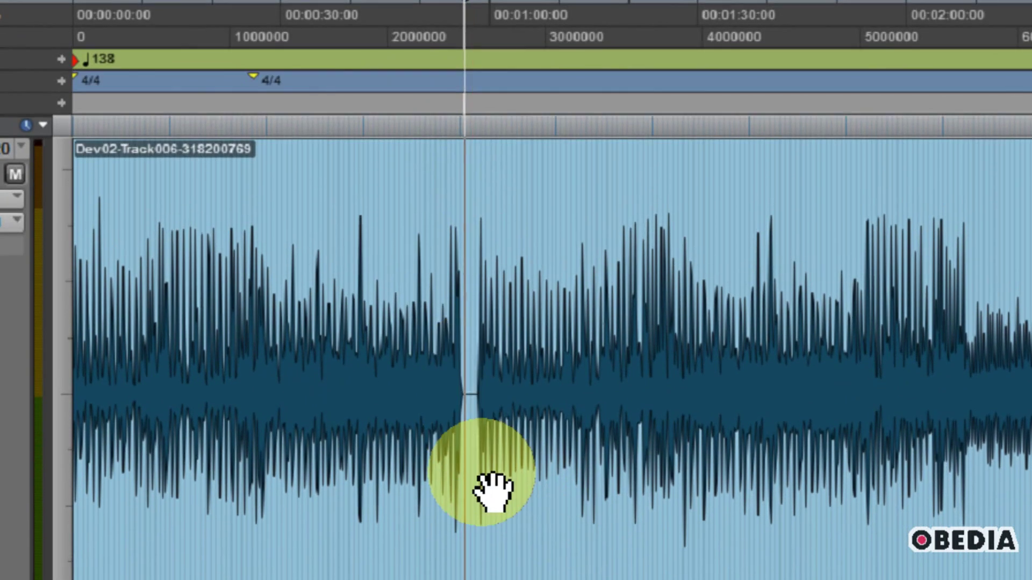
{"action": "key", "text": "space"}
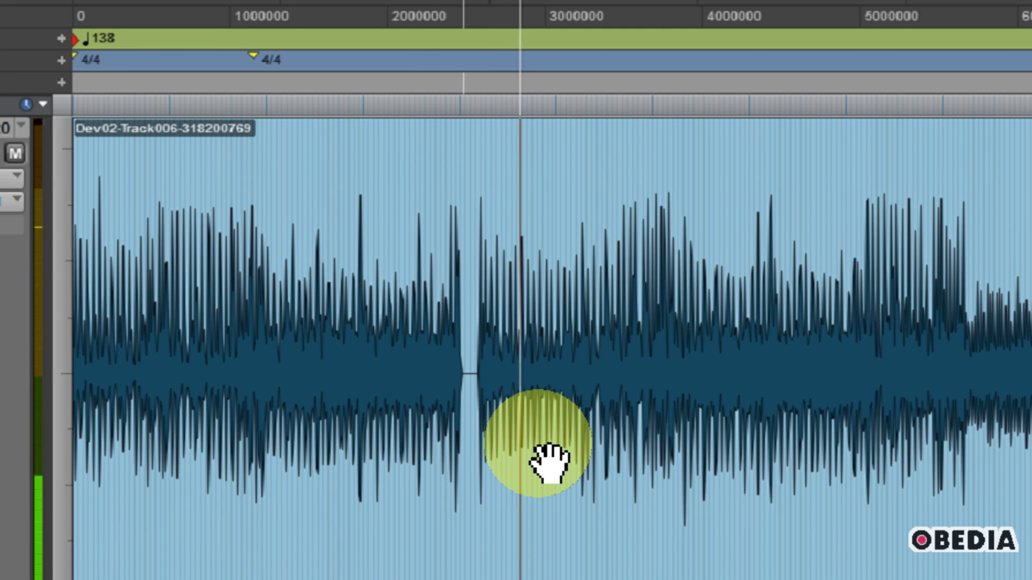
{"action": "key", "text": "space"}
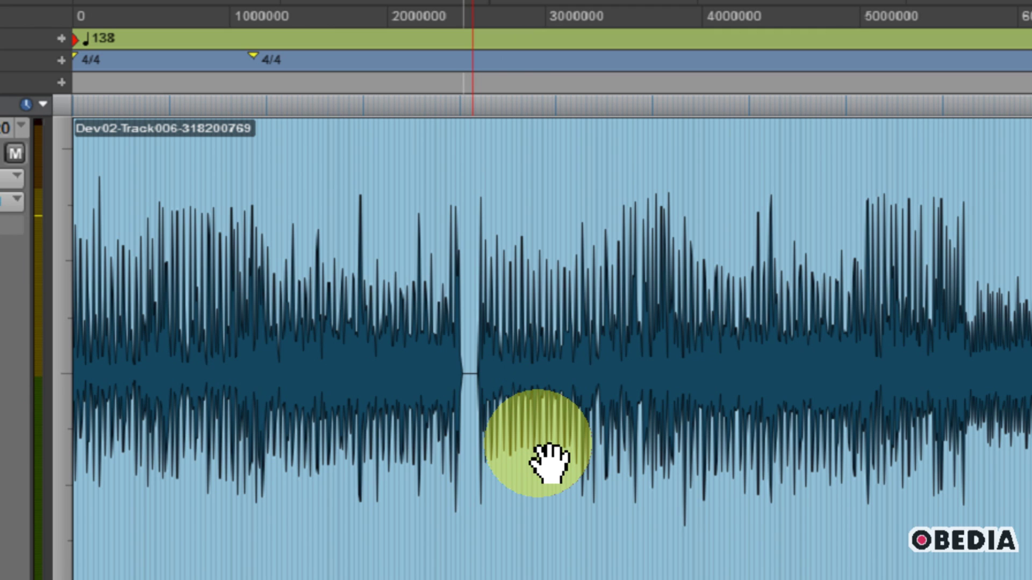
{"action": "left_click", "coordinate": [479, 330]}
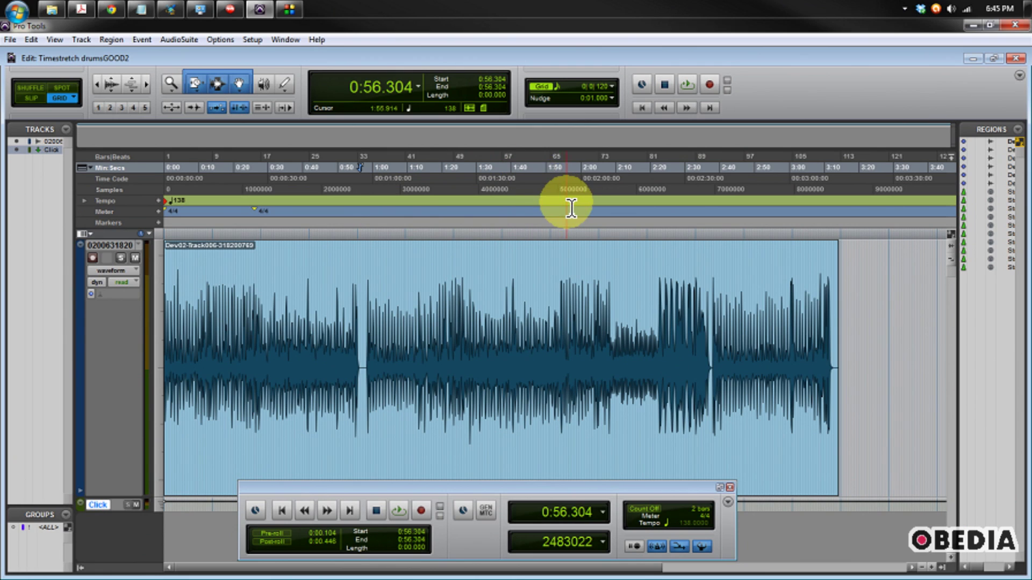
{"action": "left_click", "coordinate": [613, 90]}
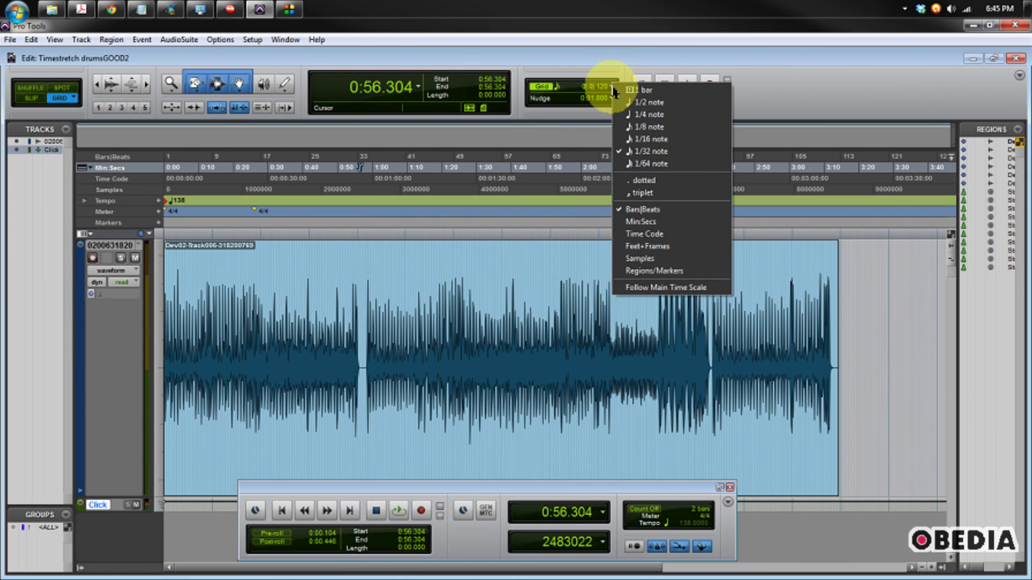
{"action": "left_click", "coordinate": [669, 153]}
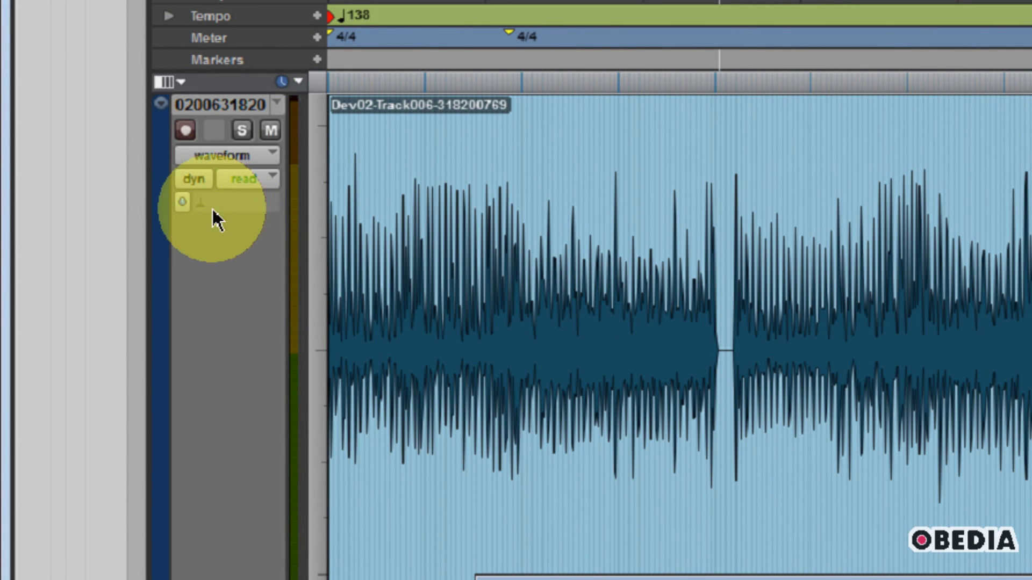
Set the drum track's Elastic Audio plug-in to Polyphonic.
{"action": "left_click", "coordinate": [206, 204]}
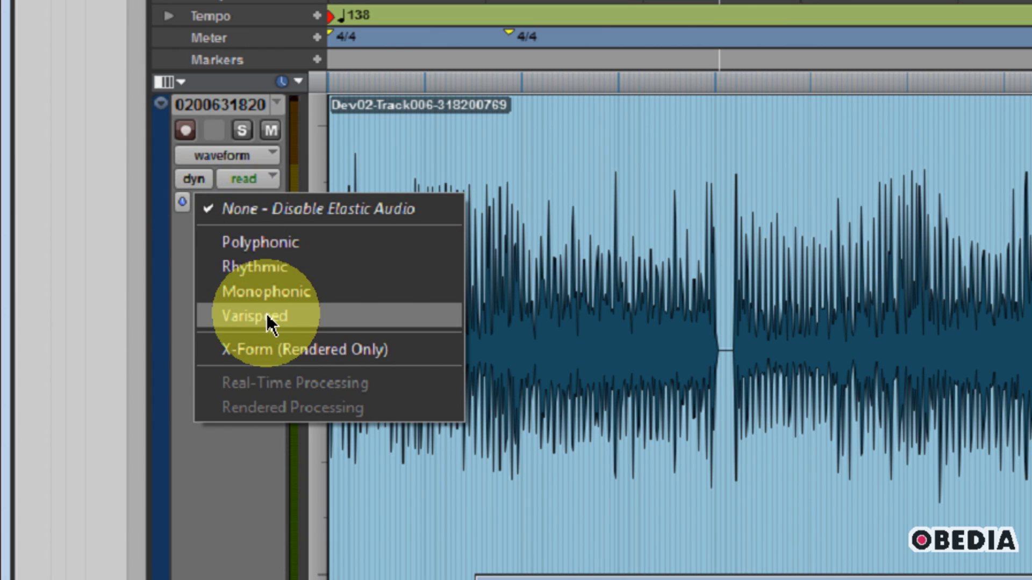
{"action": "left_click", "coordinate": [311, 247]}
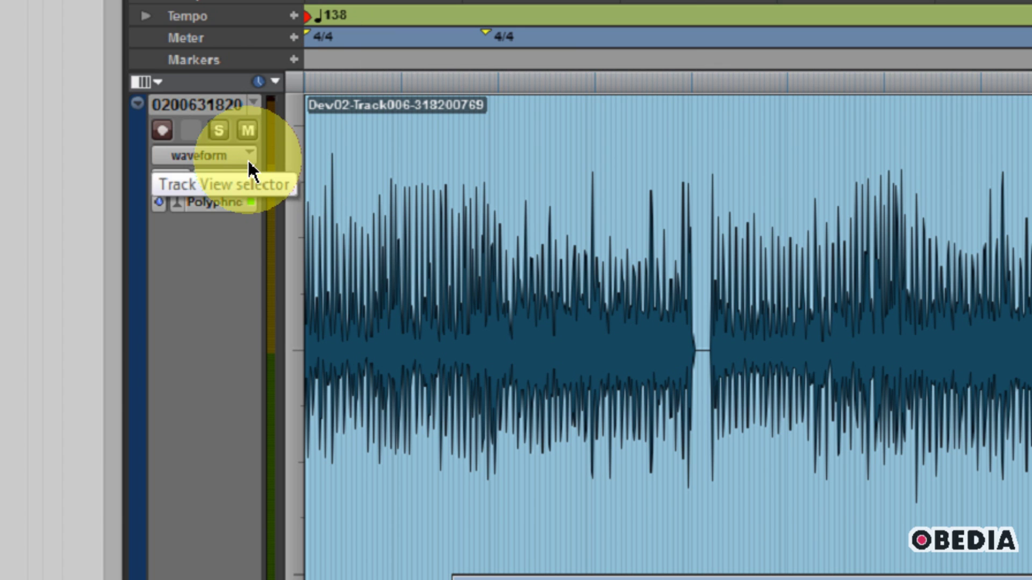
Switch the drum track to Warp view and place the edit point at the drum gap.
{"action": "left_click", "coordinate": [247, 159]}
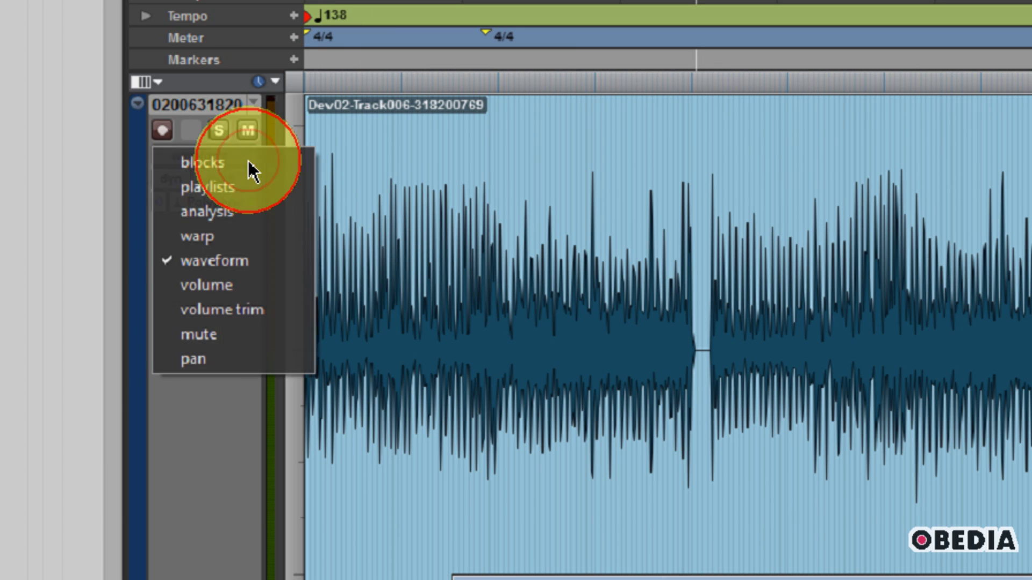
{"action": "left_click", "coordinate": [229, 235]}
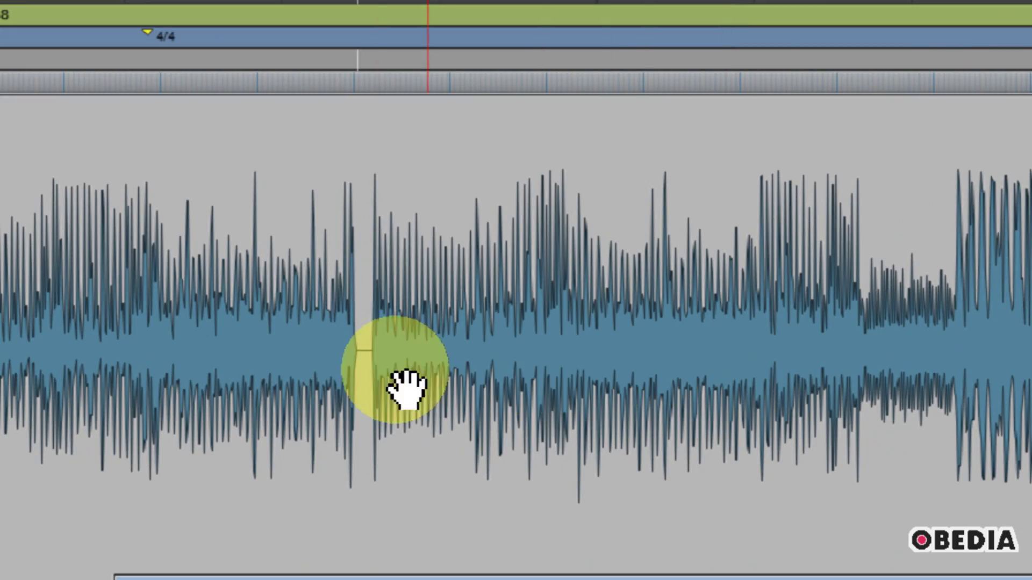
{"action": "left_click", "coordinate": [364, 281]}
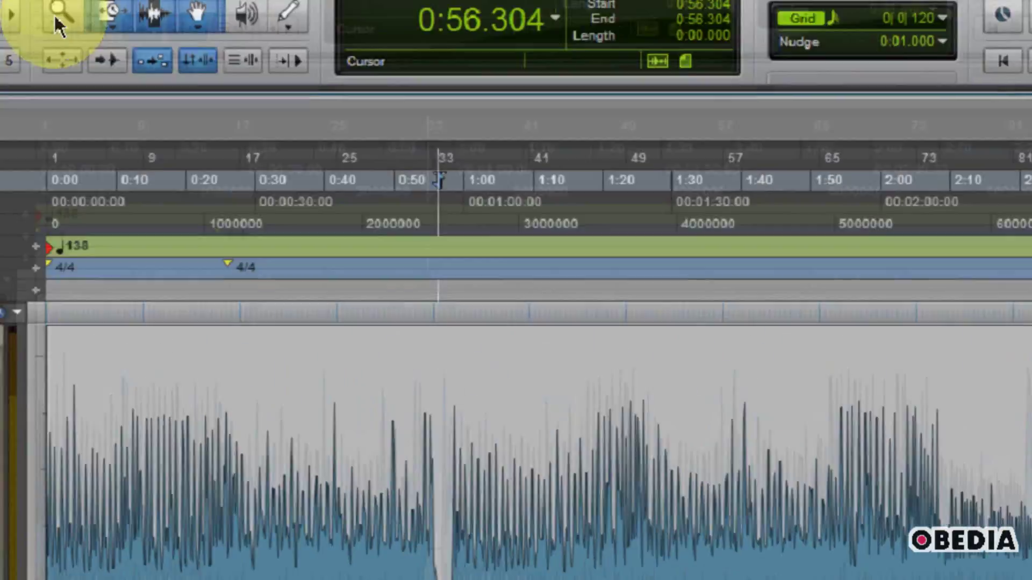
Zoom in closely on the final drum hits near the region's end at 3:14.
{"action": "left_click", "coordinate": [57, 24]}
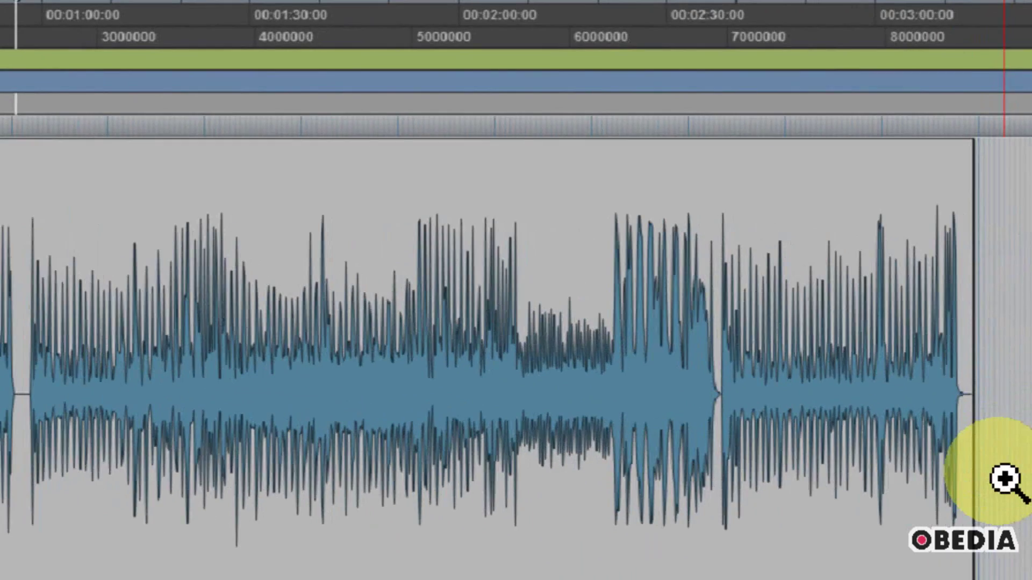
{"action": "left_click", "coordinate": [898, 422]}
{"action": "left_click", "coordinate": [444, 451]}
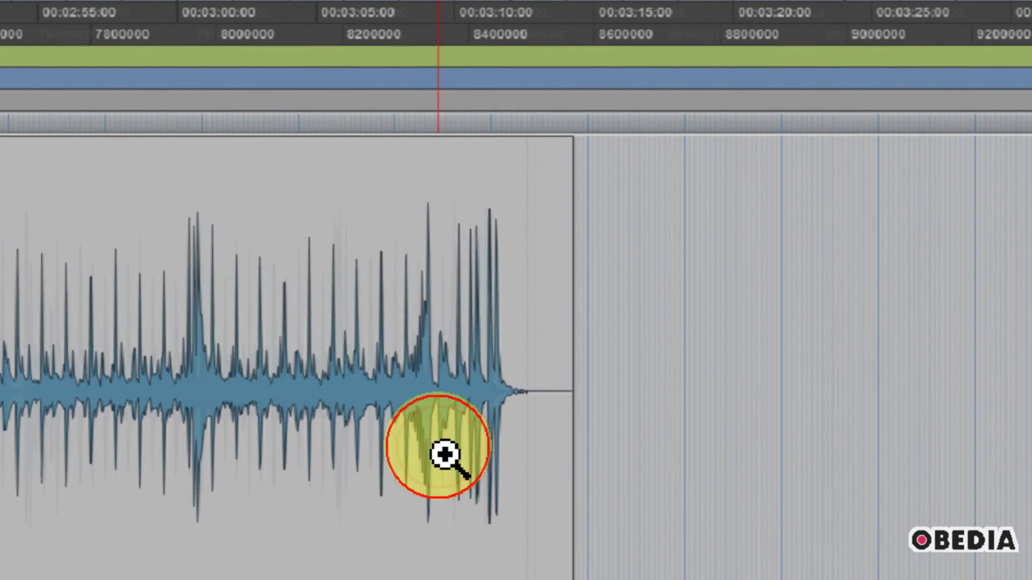
{"action": "left_click", "coordinate": [437, 476]}
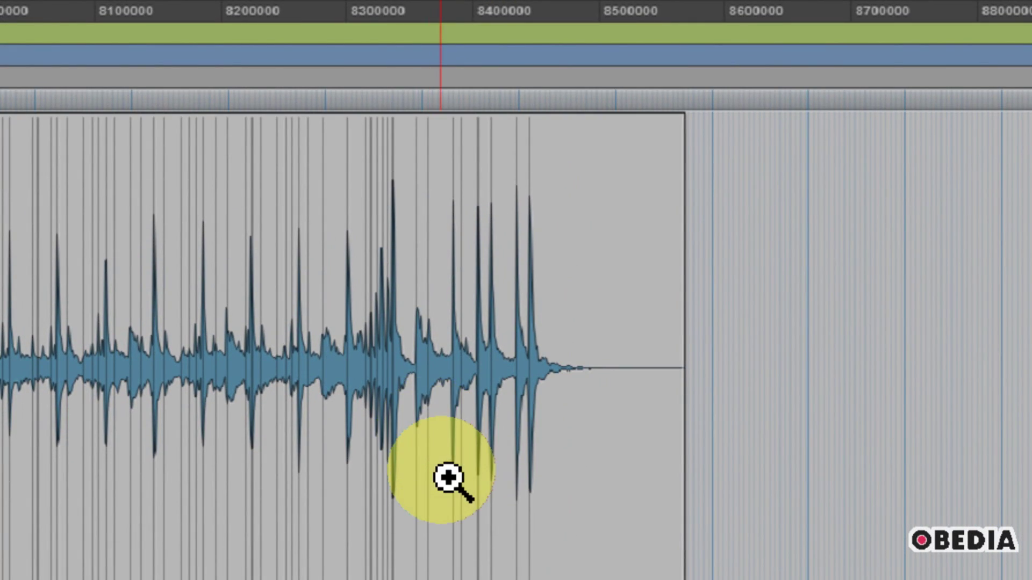
{"action": "left_click", "coordinate": [440, 473]}
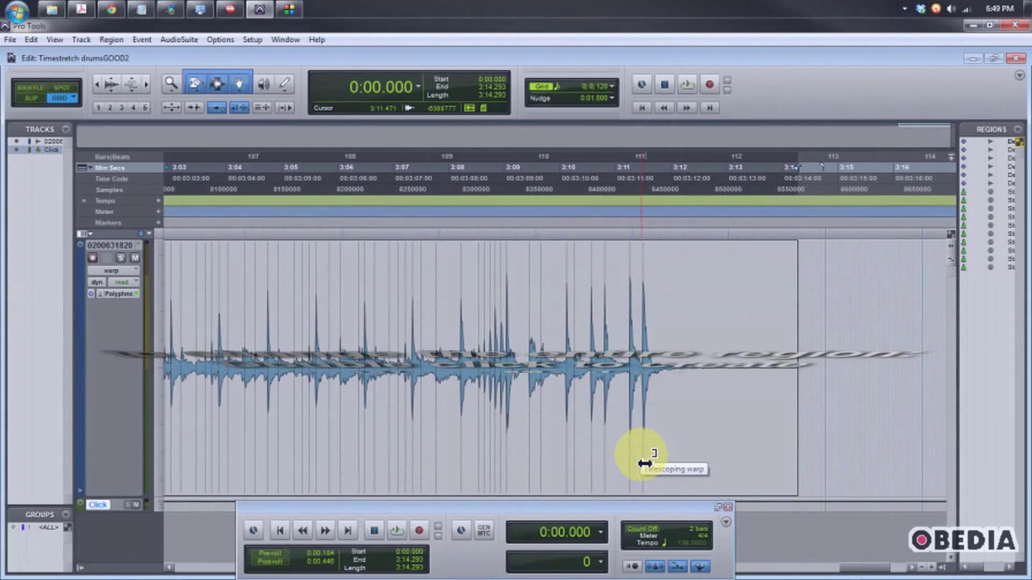
Add warp markers on the late drum hits, stretch the audio later, then partly compress it back.
{"action": "double_click", "coordinate": [644, 463]}
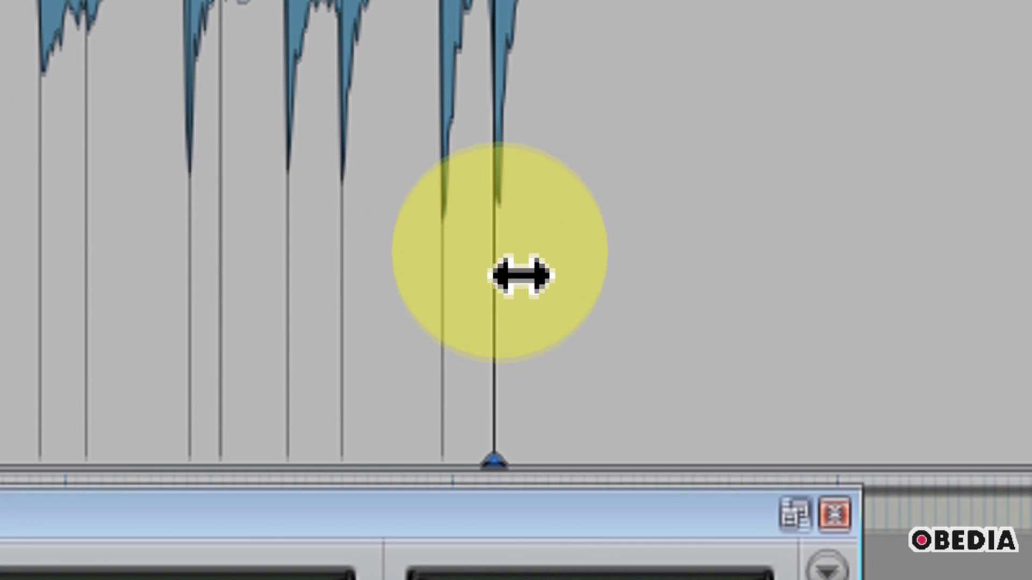
{"action": "left_click", "coordinate": [467, 336]}
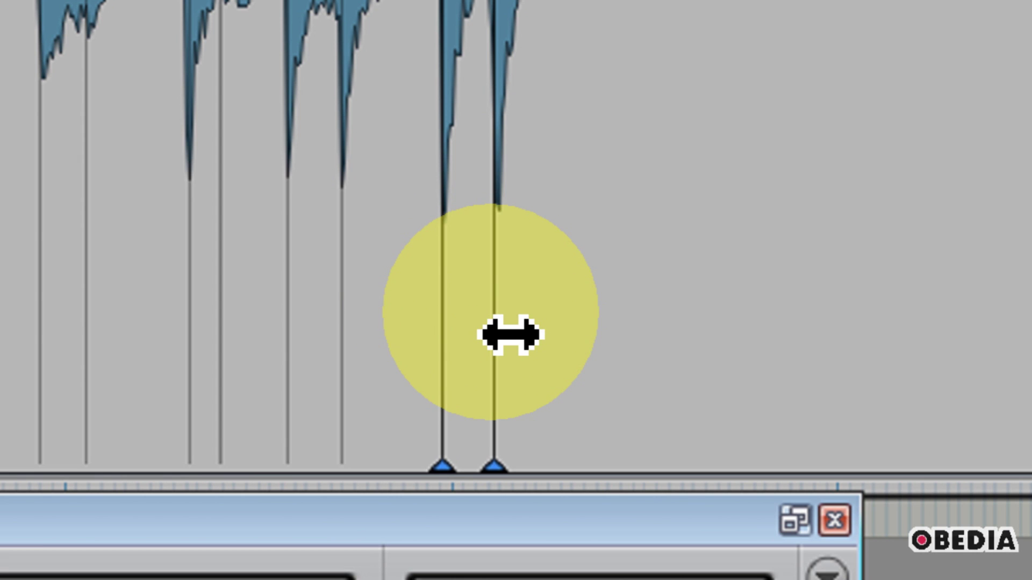
{"action": "mouse_move", "coordinate": [510, 335]}
{"action": "left_mouse_down"}
{"action": "mouse_move", "coordinate": [795, 329]}
{"action": "mouse_move", "coordinate": [717, 333]}
{"action": "left_mouse_up"}
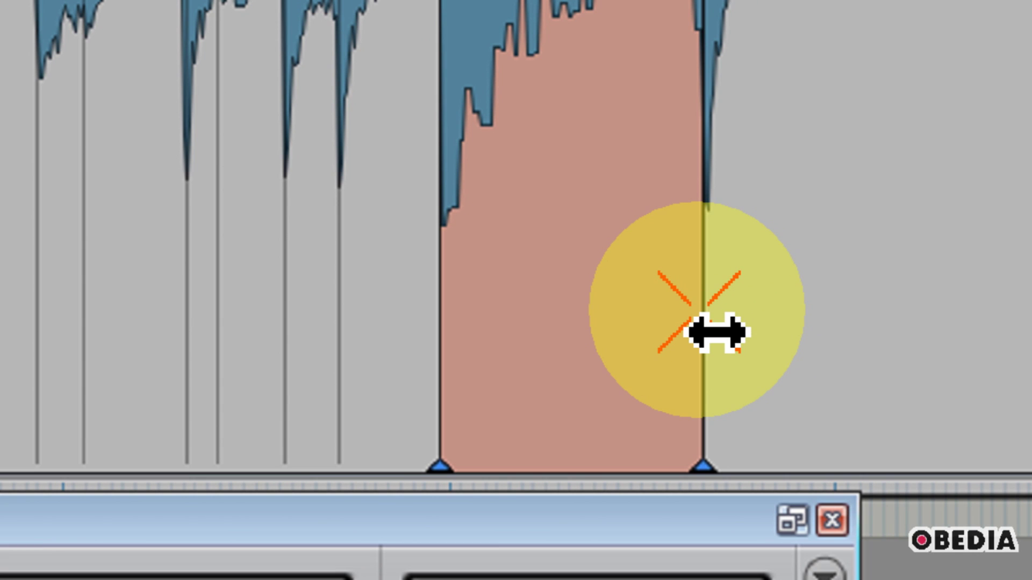
{"action": "left_click_drag", "start_coordinate": [716, 332], "coordinate": [555, 338]}
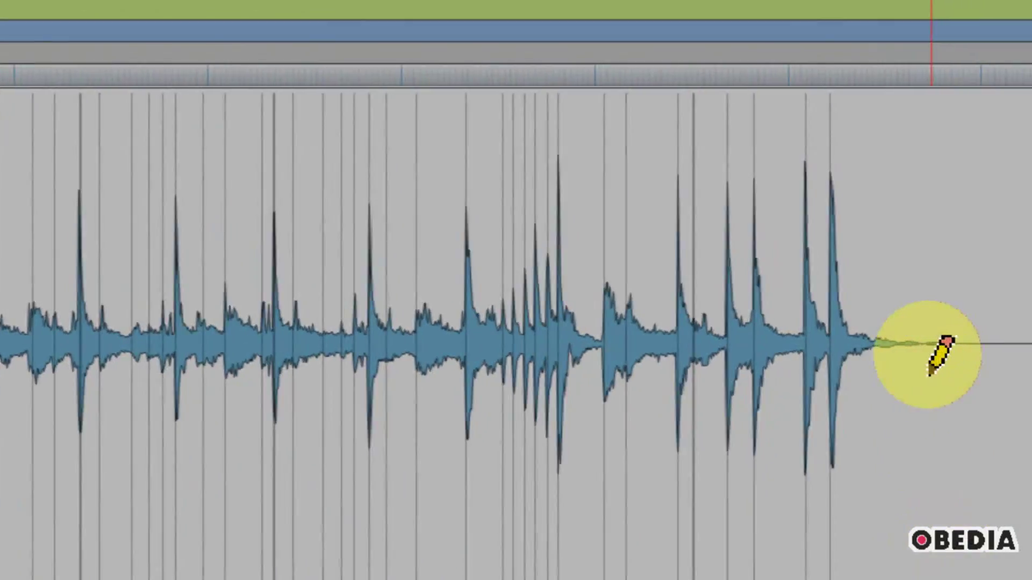
{"action": "left_click", "coordinate": [916, 356]}
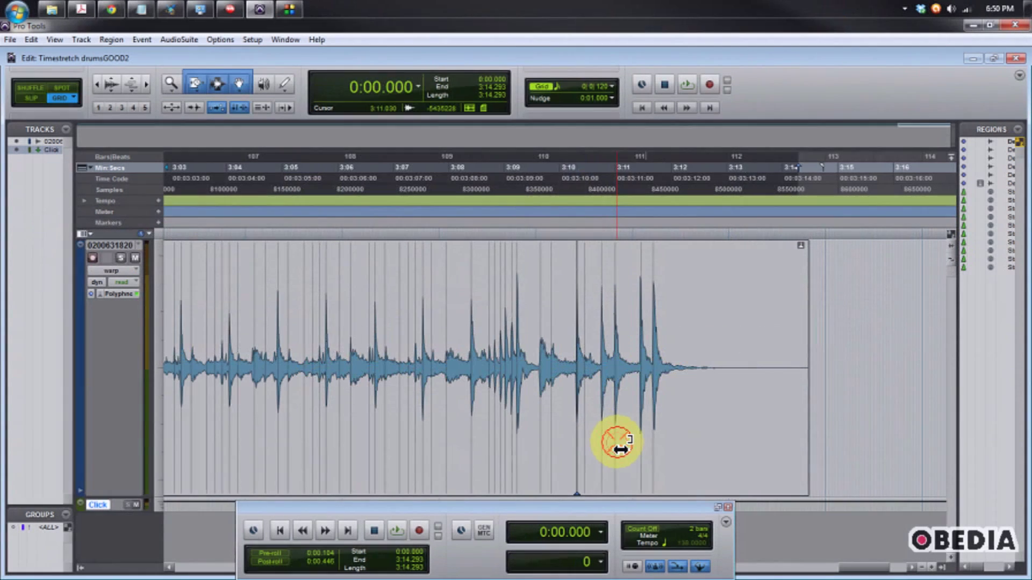
Add a warp marker at a drum hit, stretch the audio after it, then compress it back.
{"action": "double_click", "coordinate": [621, 448]}
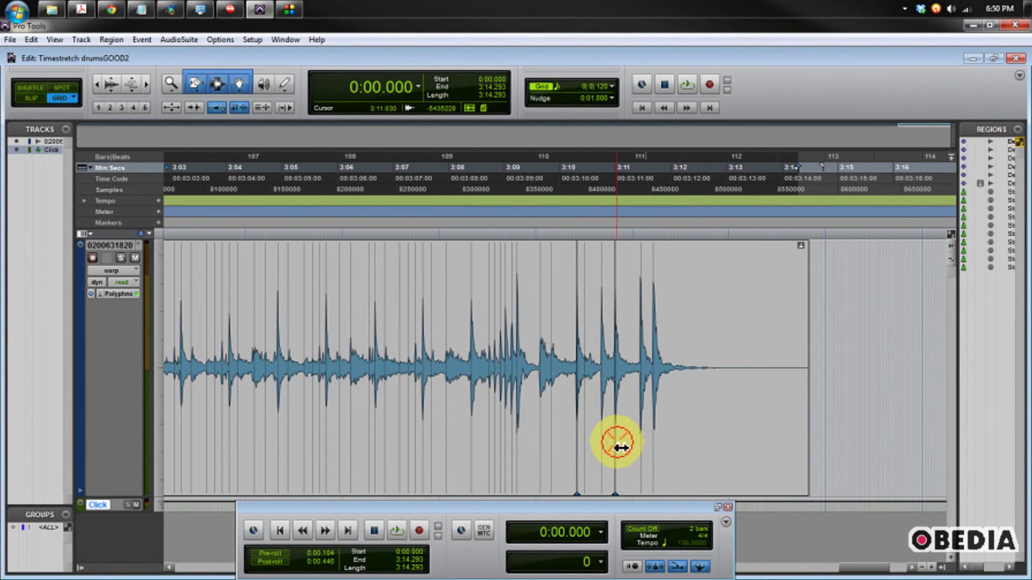
{"action": "mouse_move", "coordinate": [621, 448]}
{"action": "left_mouse_down"}
{"action": "mouse_move", "coordinate": [707, 445]}
{"action": "mouse_move", "coordinate": [696, 450]}
{"action": "left_mouse_up"}
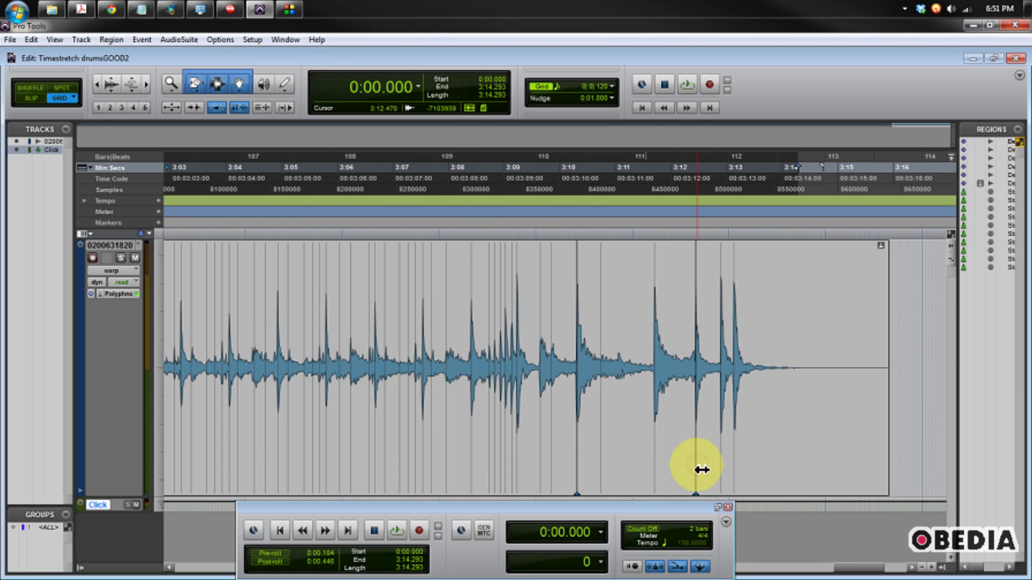
{"action": "left_click_drag", "start_coordinate": [702, 470], "coordinate": [647, 468]}
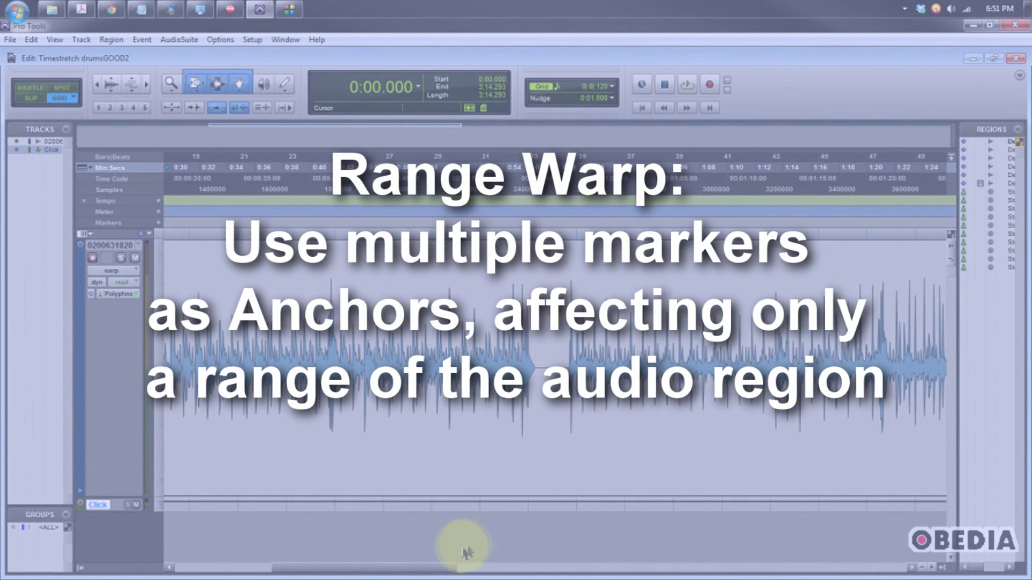
Scroll to the silent gap near 0:56 and zoom in on the hits resuming around 0:58.5.
{"action": "left_click_drag", "start_coordinate": [437, 568], "coordinate": [454, 571]}
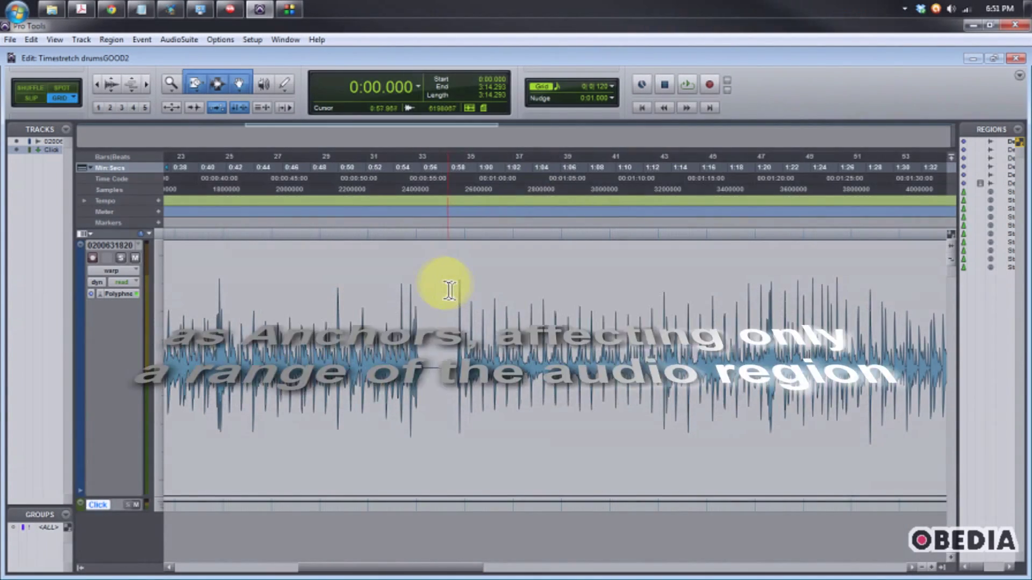
{"action": "left_click", "coordinate": [439, 280]}
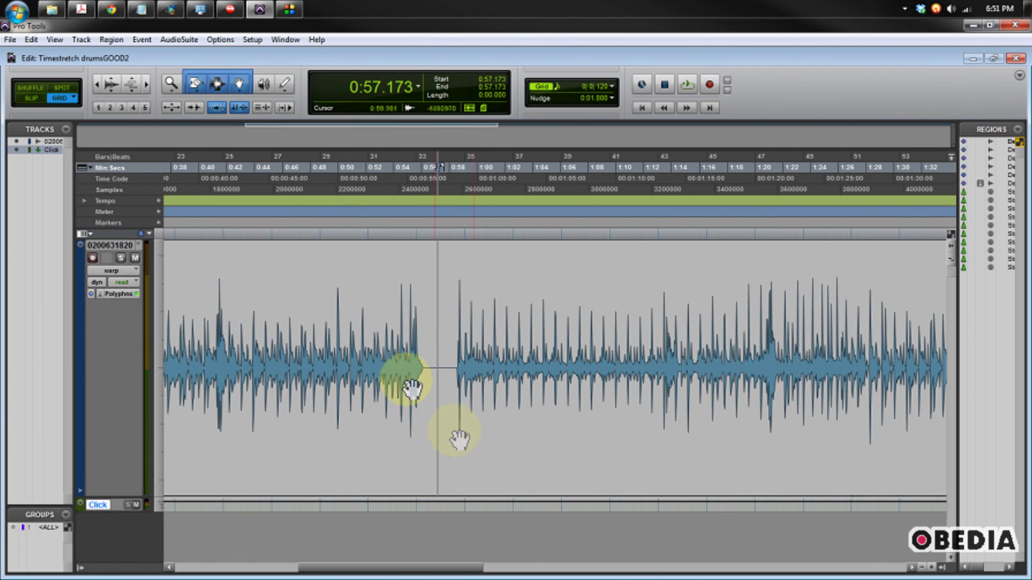
{"action": "left_click", "coordinate": [171, 83]}
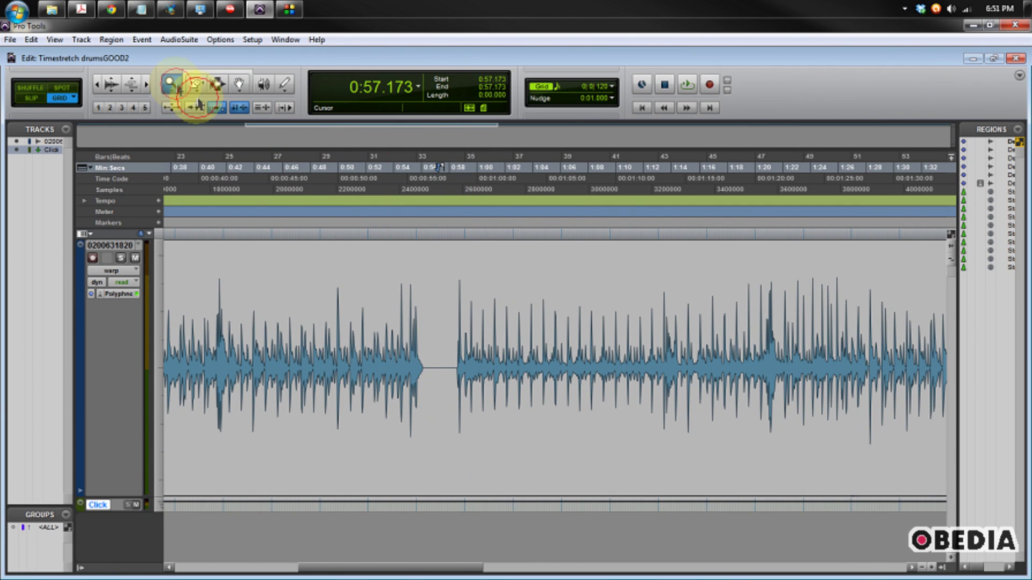
{"action": "left_click", "coordinate": [493, 403]}
{"action": "left_click", "coordinate": [529, 430]}
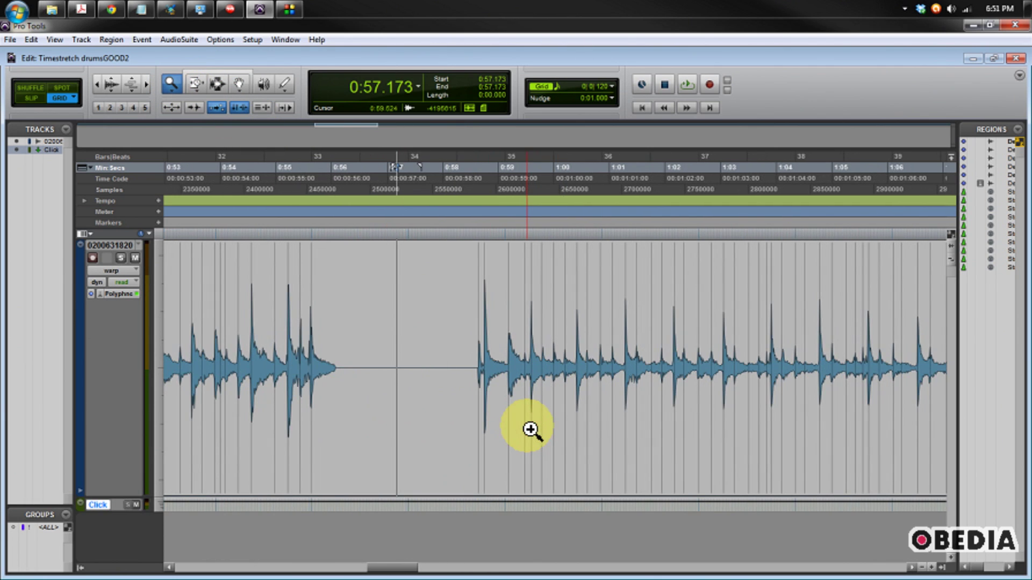
{"action": "left_click", "coordinate": [527, 435]}
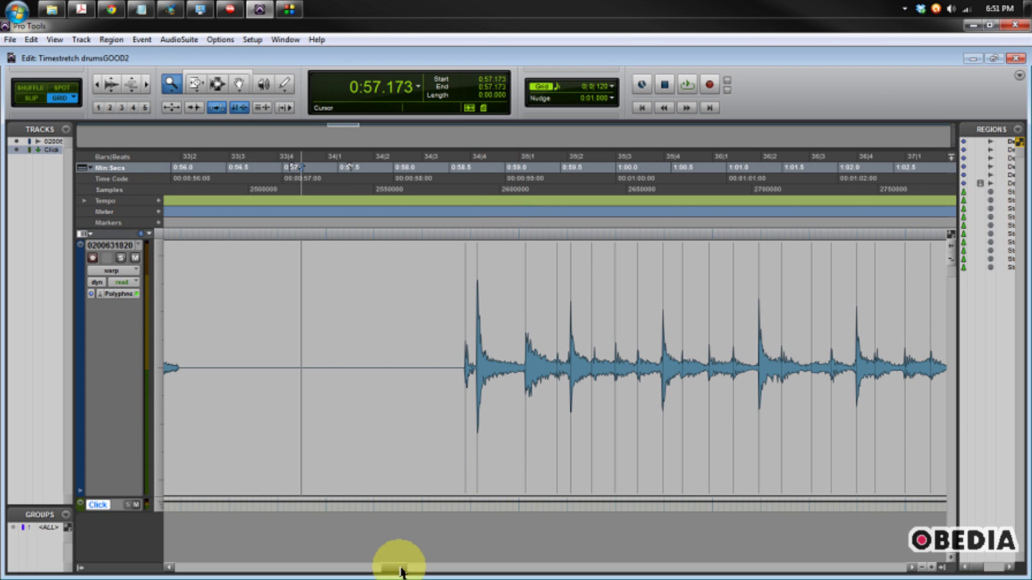
{"action": "left_click_drag", "start_coordinate": [390, 573], "coordinate": [396, 572]}
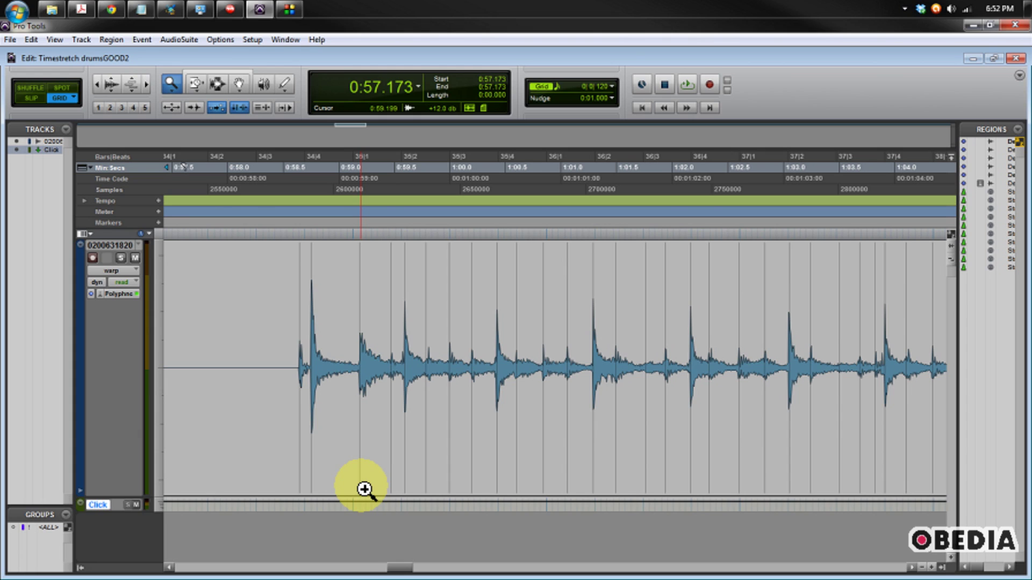
With the Smart Tool, nudge the first hit earlier, push the second later, and pull the third earlier.
{"action": "left_click", "coordinate": [214, 75]}
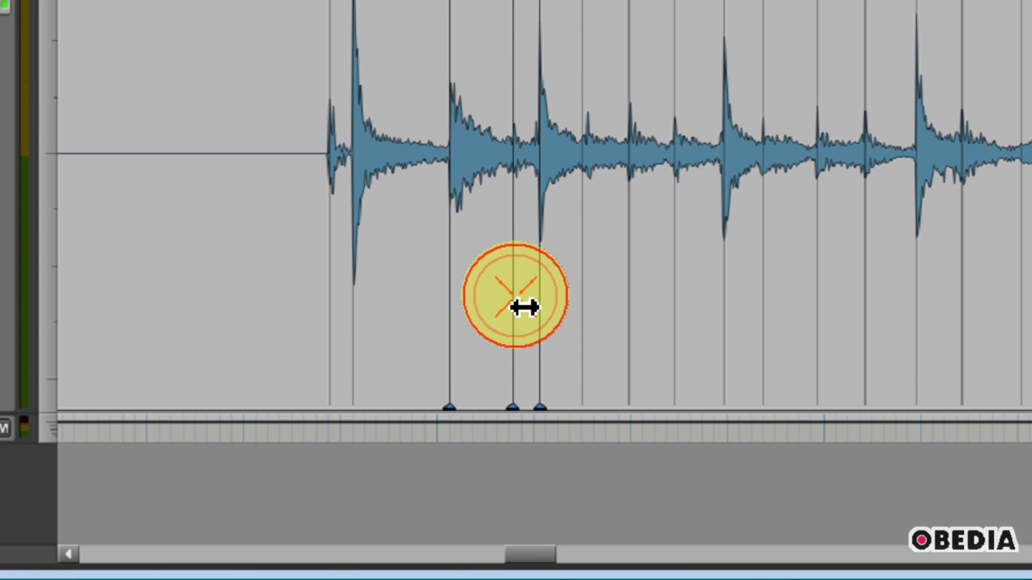
{"action": "mouse_move", "coordinate": [524, 307]}
{"action": "left_mouse_down"}
{"action": "mouse_move", "coordinate": [505, 308]}
{"action": "mouse_move", "coordinate": [520, 308]}
{"action": "left_mouse_up"}
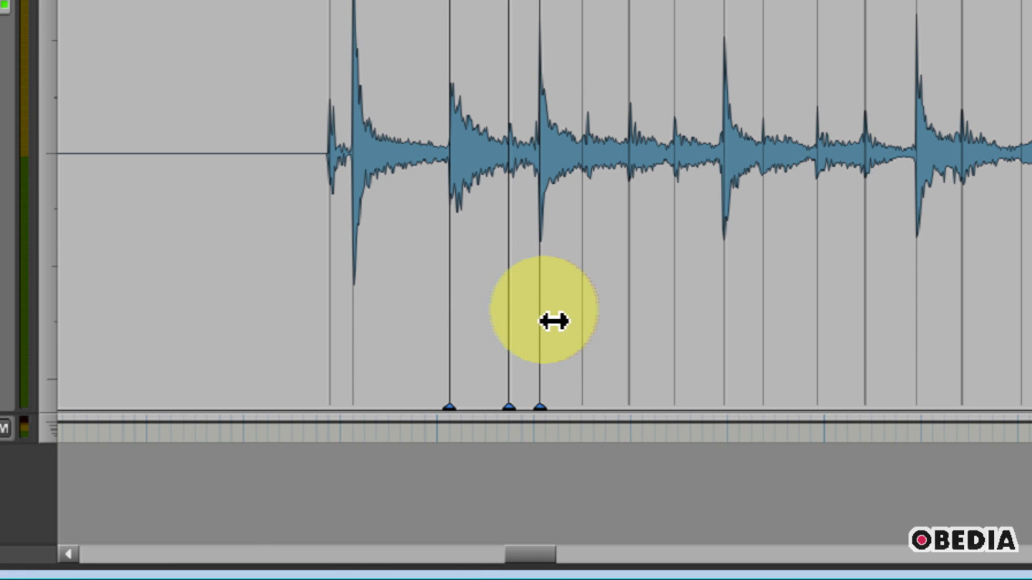
{"action": "mouse_move", "coordinate": [549, 321]}
{"action": "left_mouse_down"}
{"action": "mouse_move", "coordinate": [622, 315]}
{"action": "mouse_move", "coordinate": [608, 315]}
{"action": "left_mouse_up"}
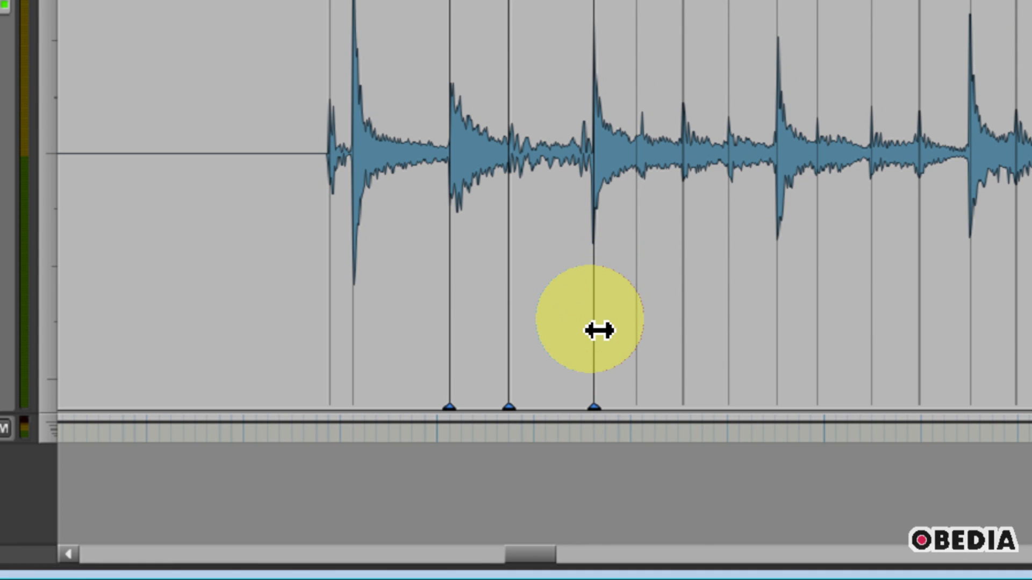
{"action": "left_click_drag", "start_coordinate": [594, 330], "coordinate": [540, 330]}
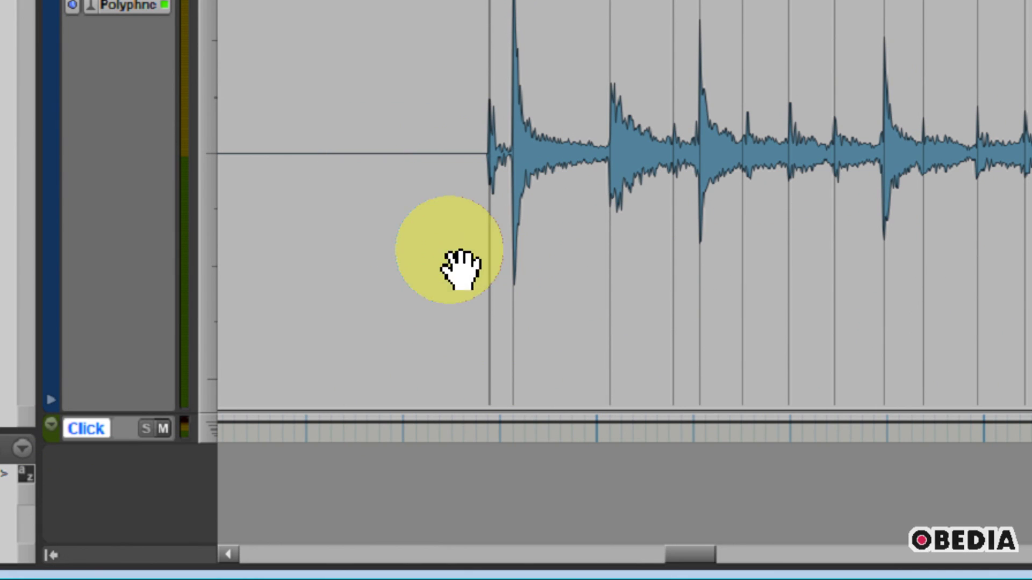
Add anchor warp markers on the first four strong drum hits after the gap.
{"action": "left_click", "coordinate": [522, 344]}
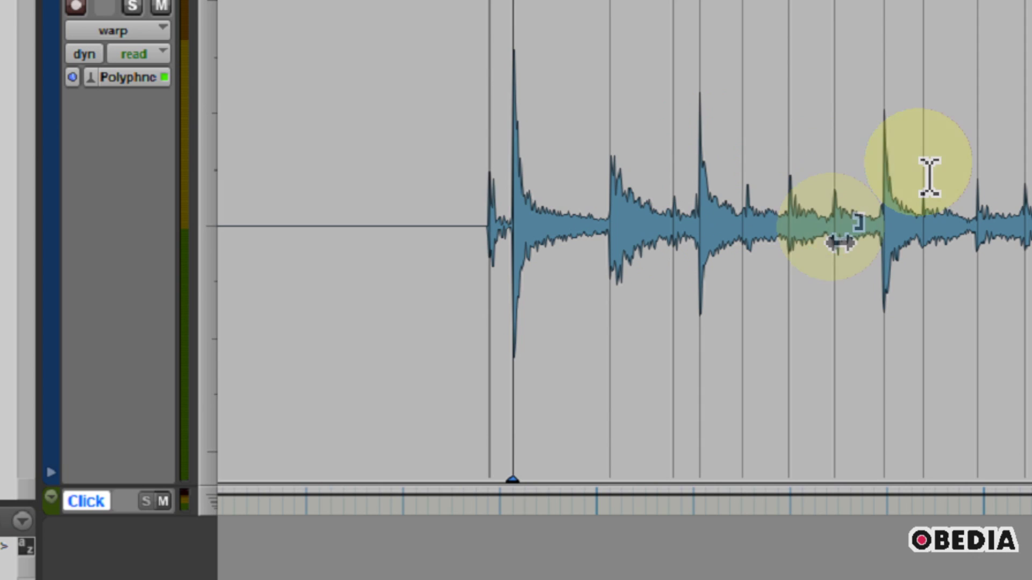
{"action": "left_click", "coordinate": [698, 384]}
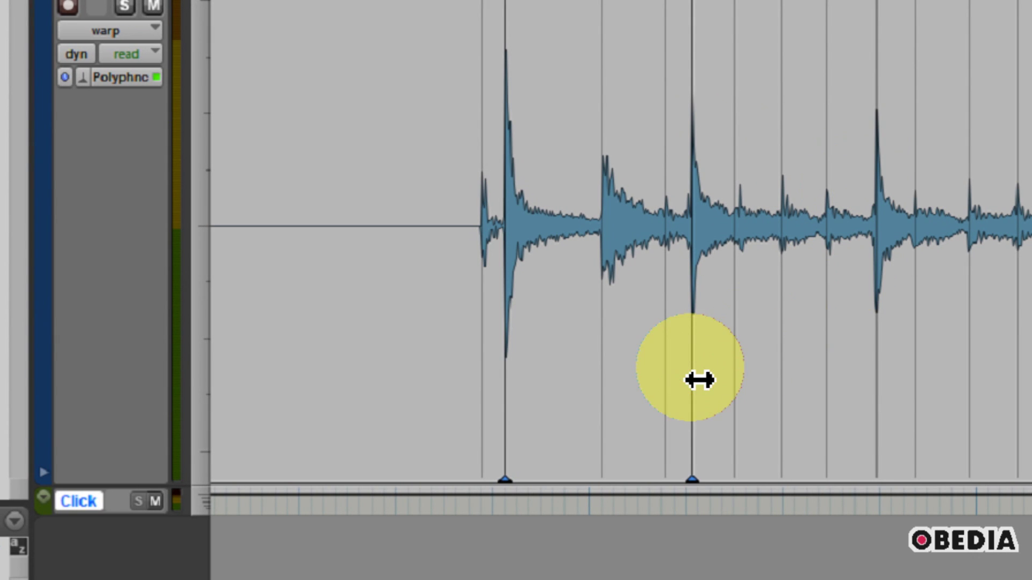
{"action": "left_click", "coordinate": [888, 407]}
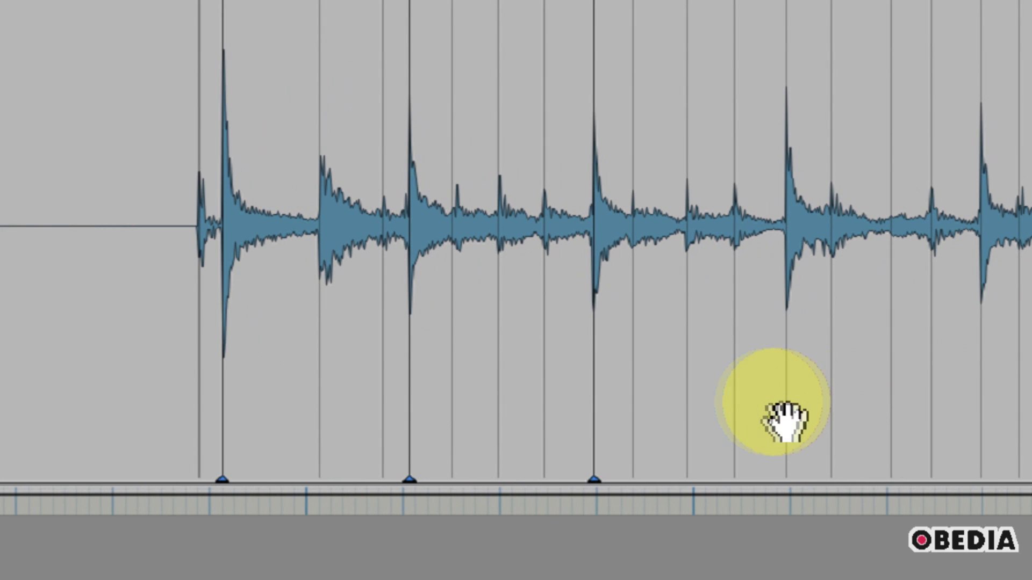
{"action": "left_click", "coordinate": [790, 395]}
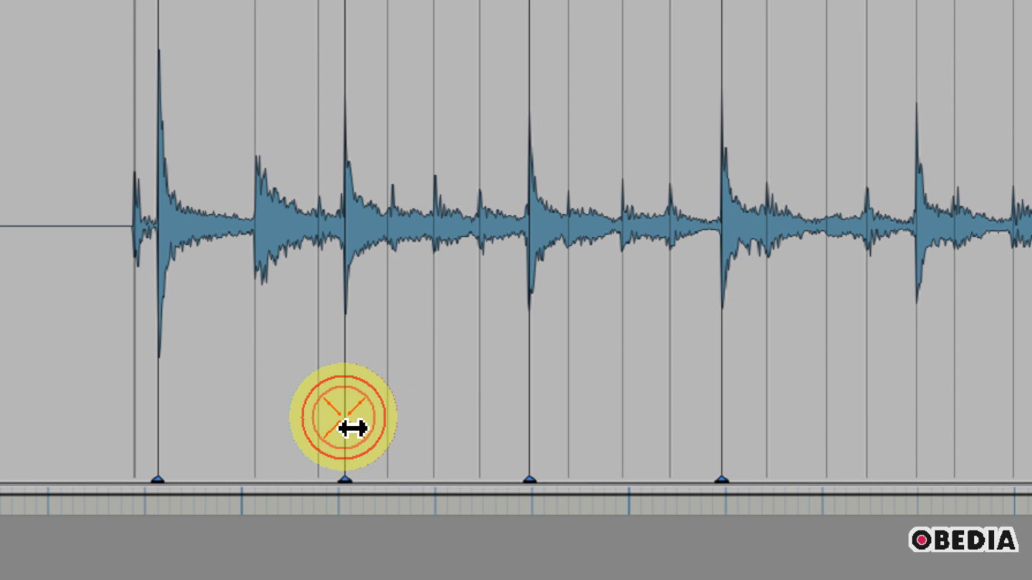
Nudge the second and third anchored hits slightly later, range-warping only the audio between anchors.
{"action": "left_click_drag", "start_coordinate": [352, 428], "coordinate": [355, 429]}
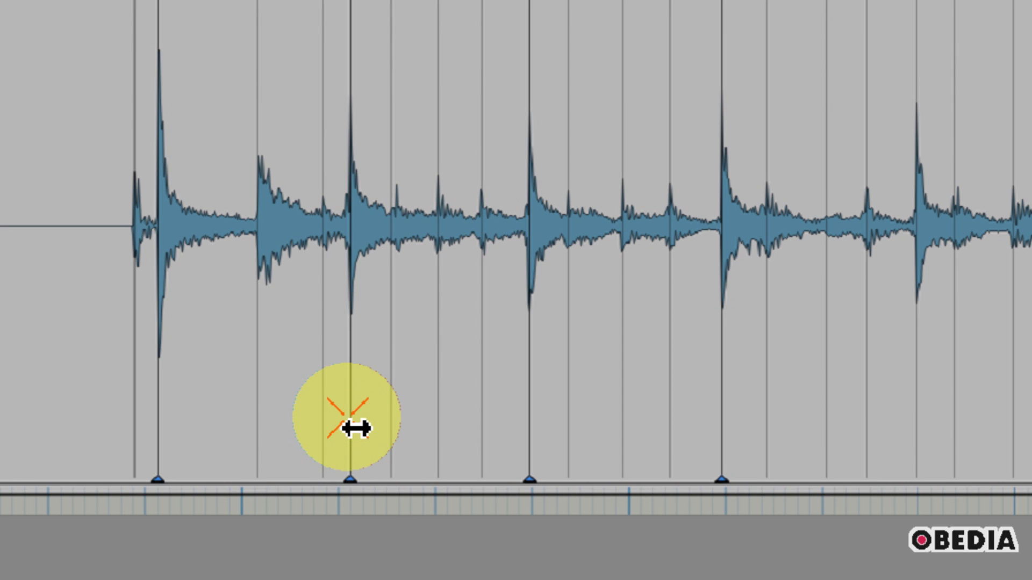
{"action": "left_click_drag", "start_coordinate": [365, 428], "coordinate": [357, 428]}
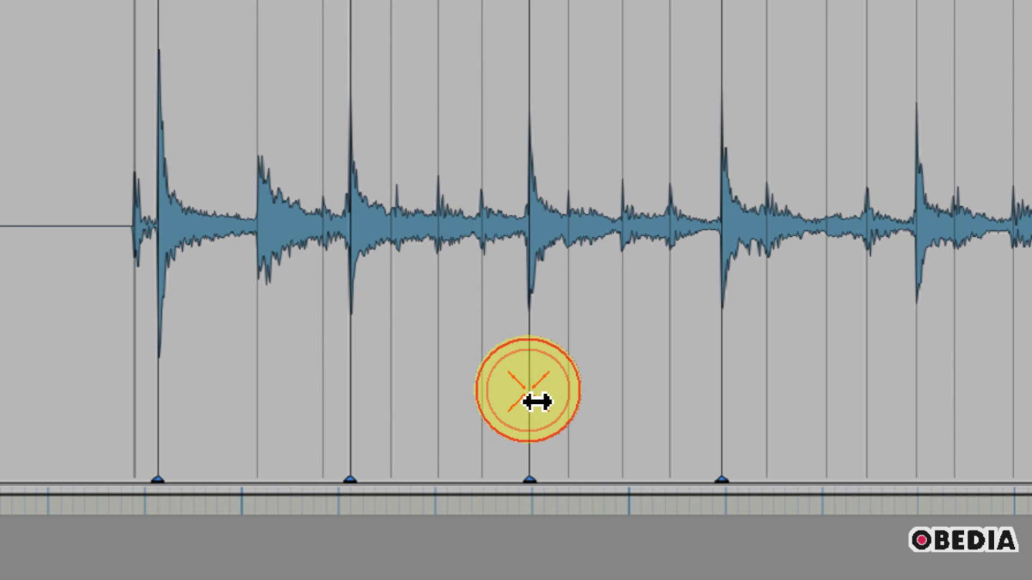
{"action": "left_click_drag", "start_coordinate": [536, 401], "coordinate": [540, 402]}
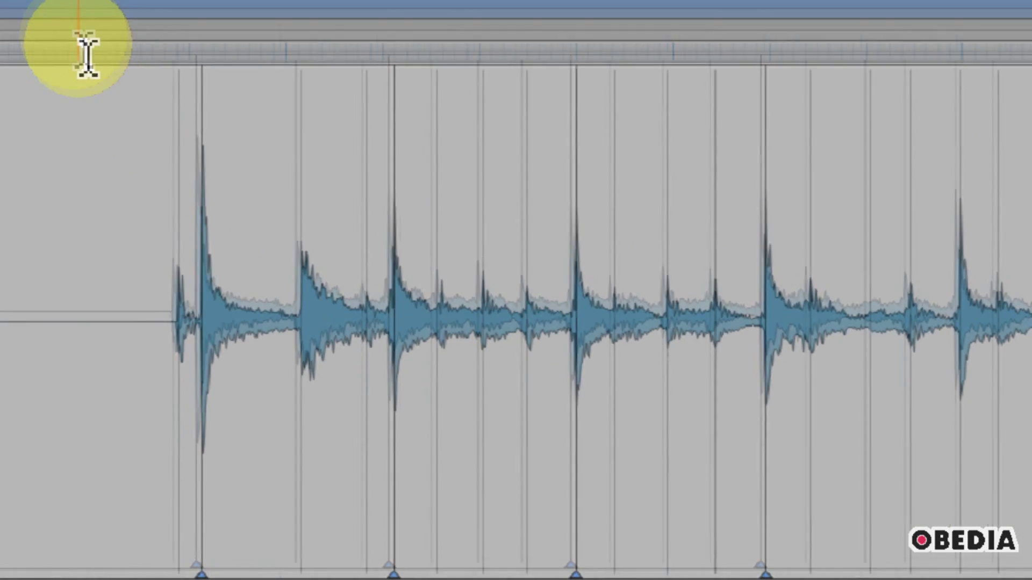
Delete the stray warp marker and audition the drums from just before the first hit.
{"action": "left_click", "coordinate": [86, 54]}
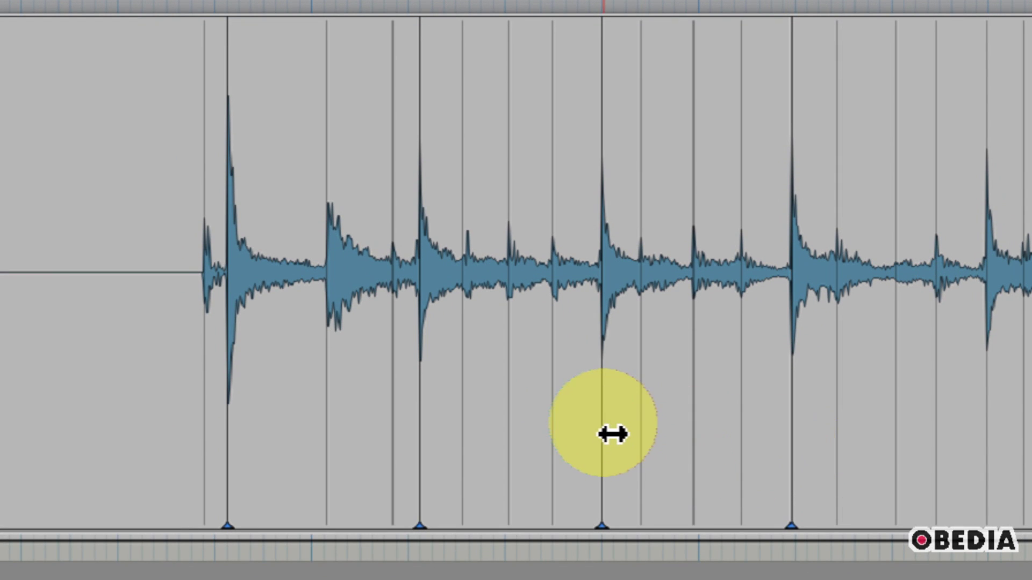
{"action": "double_click", "coordinate": [419, 430]}
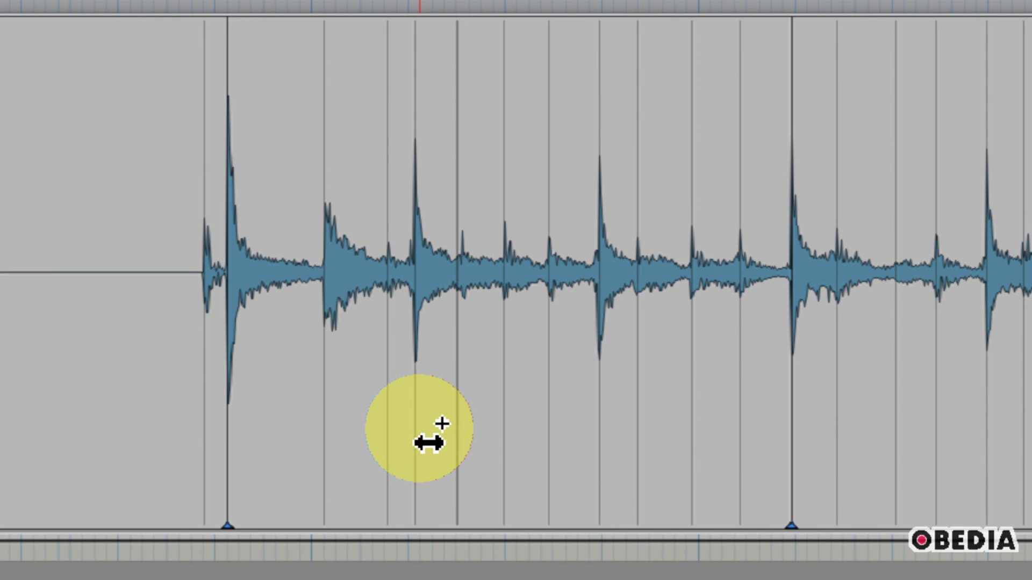
{"action": "left_click", "coordinate": [121, 78]}
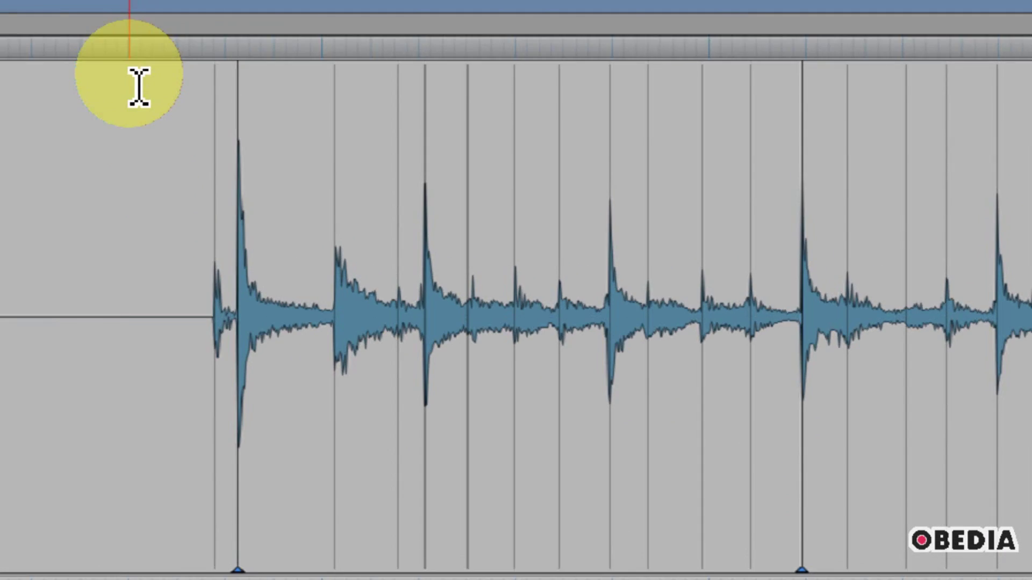
{"action": "key", "text": "space"}
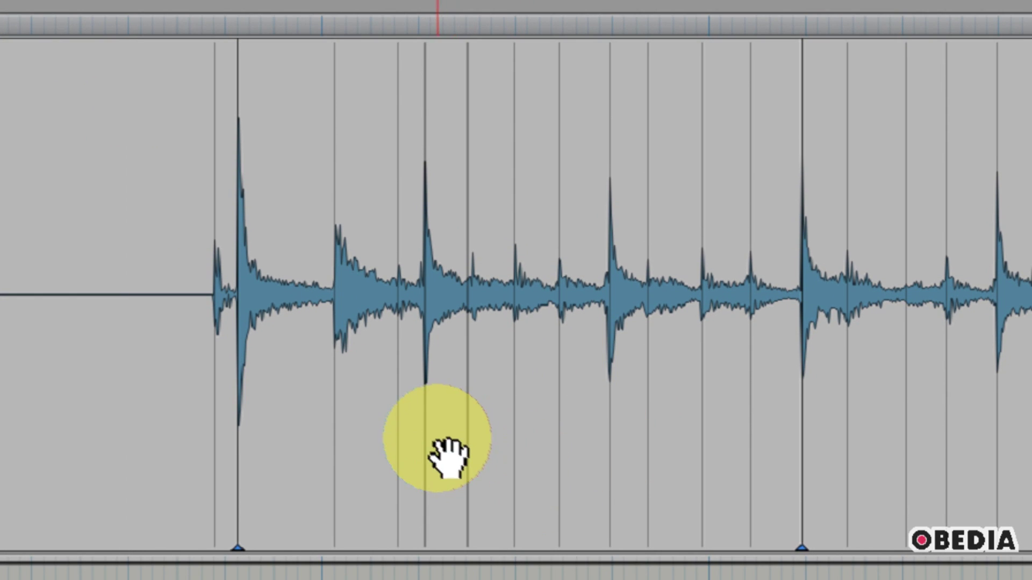
Add warp markers at two later drum transients, drag both onto their grid lines, and play back.
{"action": "left_click", "coordinate": [429, 433]}
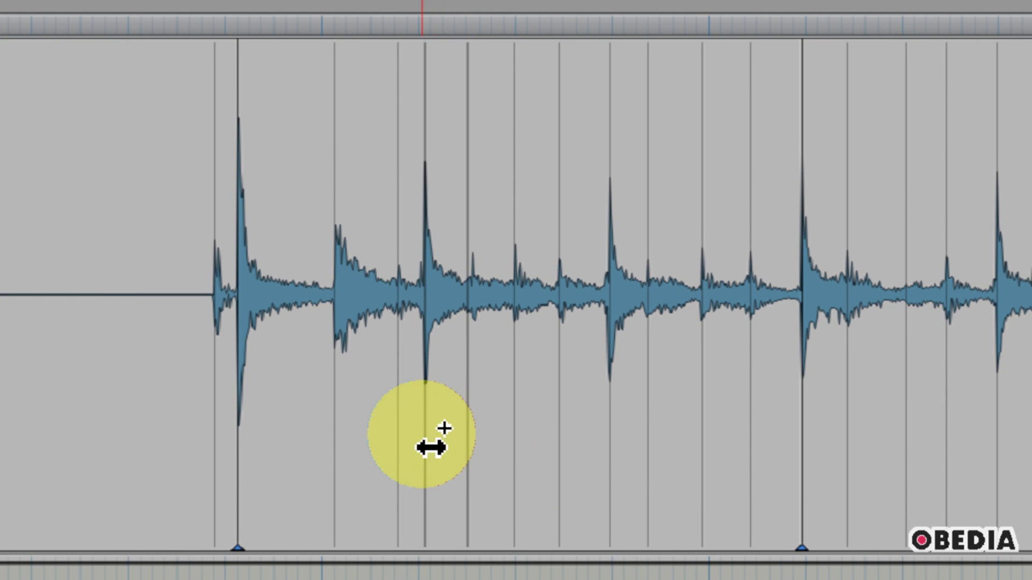
{"action": "double_click", "coordinate": [430, 446]}
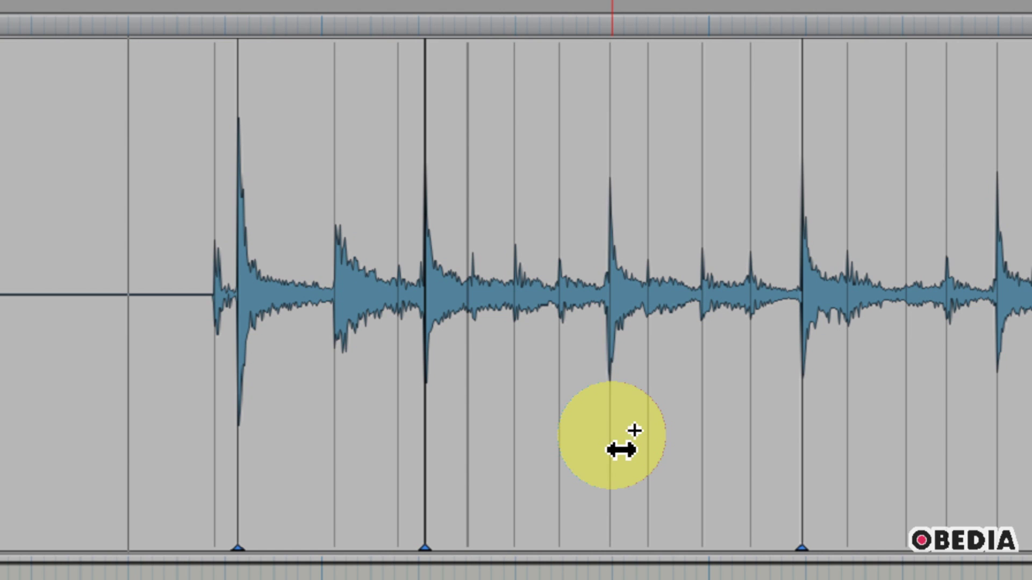
{"action": "double_click", "coordinate": [608, 443]}
{"action": "left_click_drag", "start_coordinate": [425, 451], "coordinate": [441, 453]}
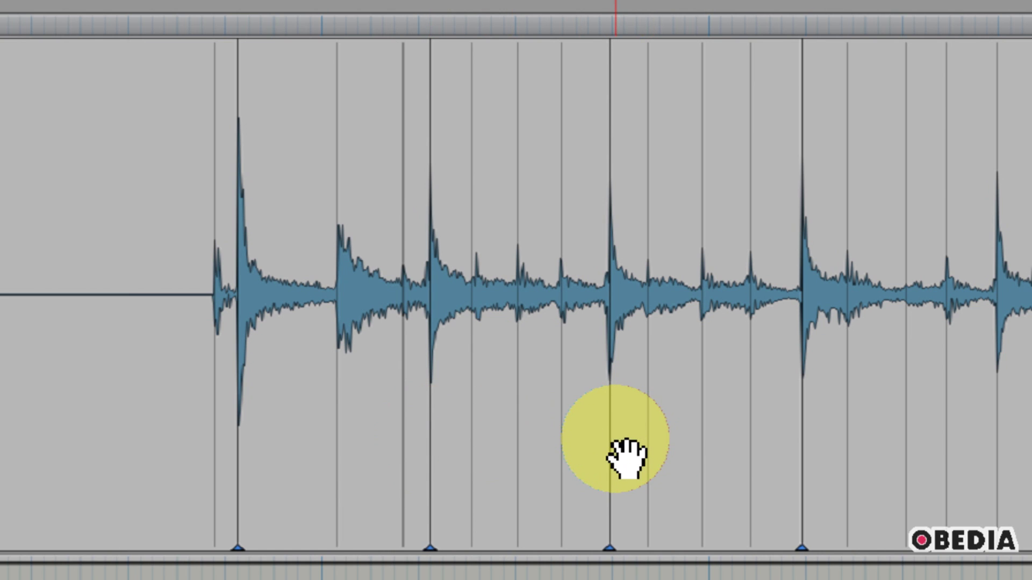
{"action": "left_click_drag", "start_coordinate": [622, 453], "coordinate": [635, 453]}
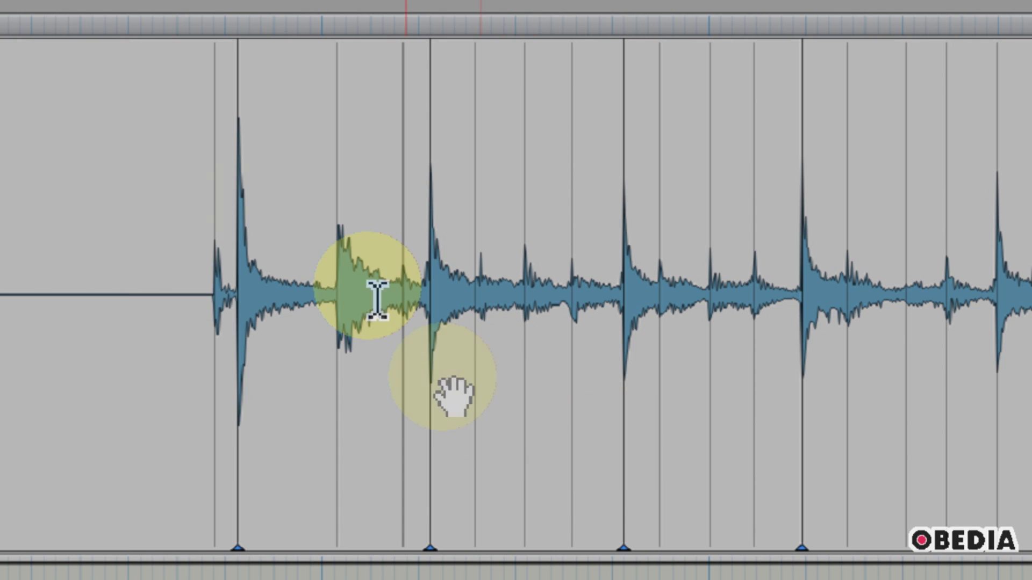
{"action": "key", "text": "space"}
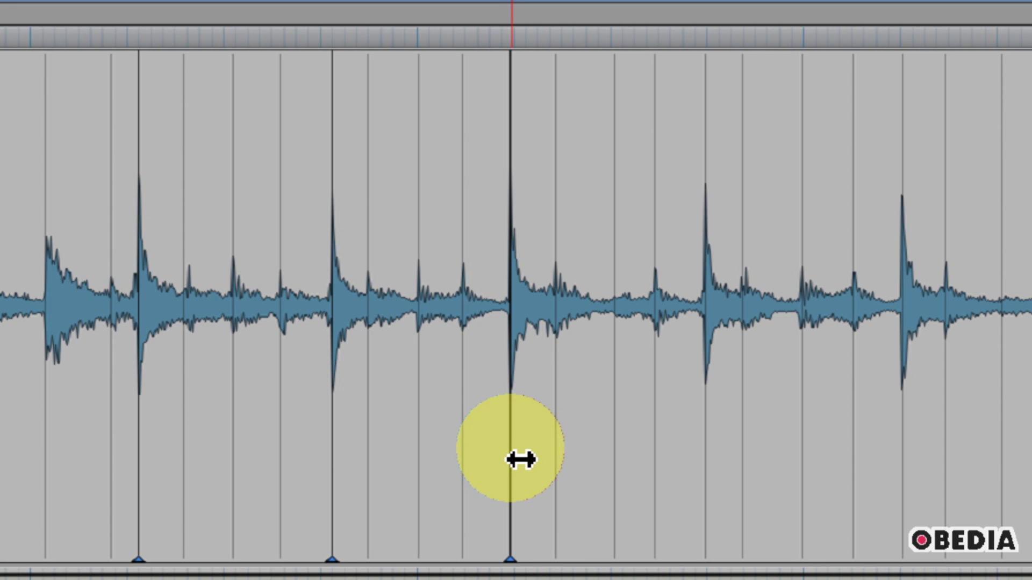
Nudge the warp marker on the next drum hit slightly later onto its grid line.
{"action": "left_click_drag", "start_coordinate": [519, 460], "coordinate": [525, 460]}
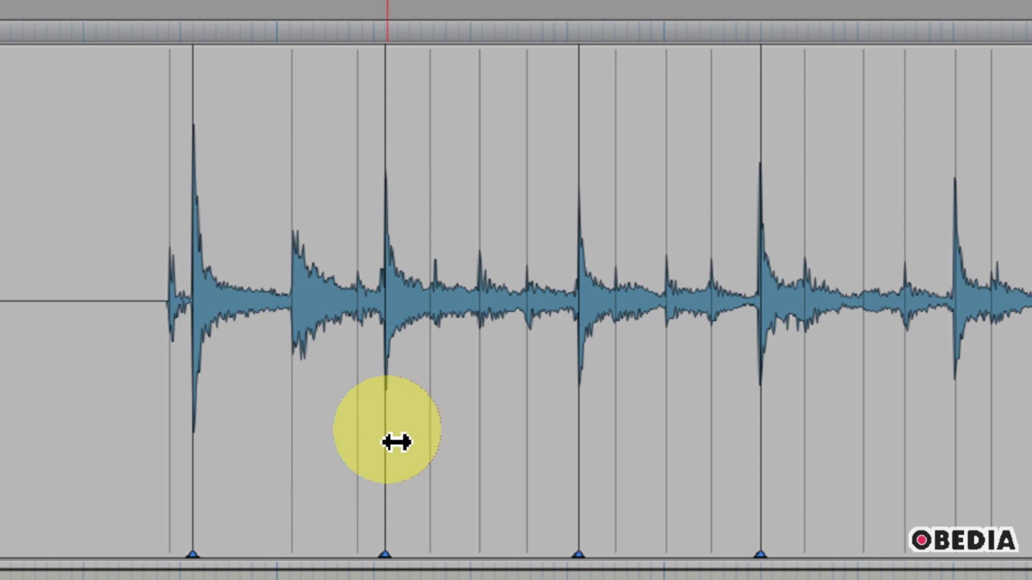
Drag one drum-hit warp marker earlier and another later onto their beats, then audition the passage.
{"action": "left_click_drag", "start_coordinate": [395, 443], "coordinate": [295, 439]}
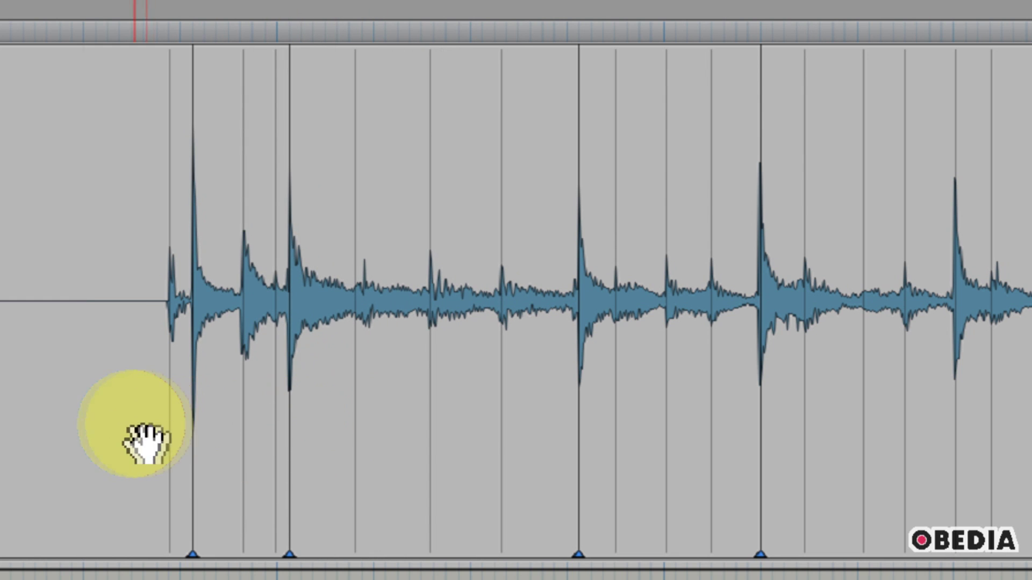
{"action": "left_click_drag", "start_coordinate": [65, 330], "coordinate": [78, 349]}
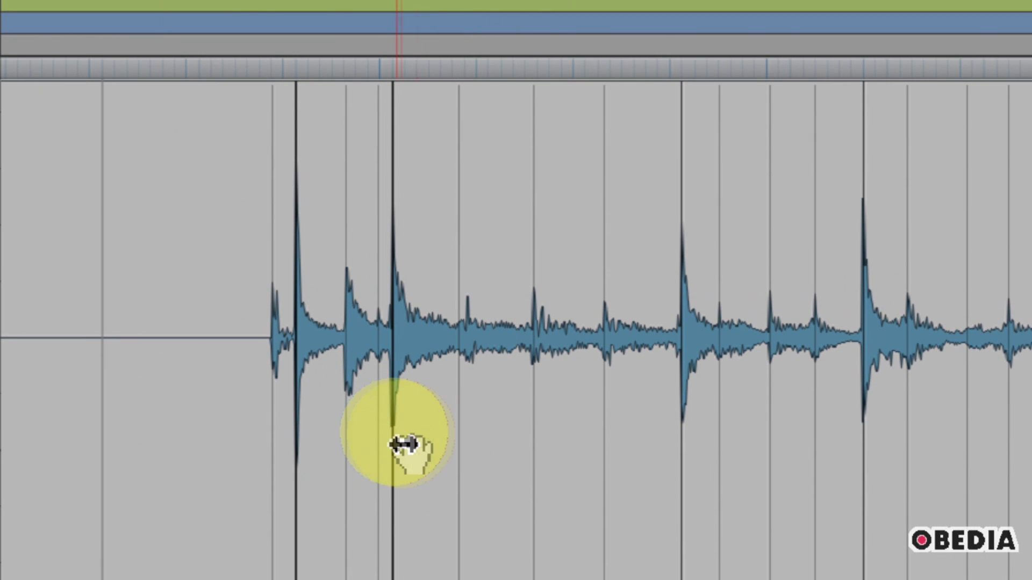
{"action": "left_click_drag", "start_coordinate": [401, 444], "coordinate": [568, 442]}
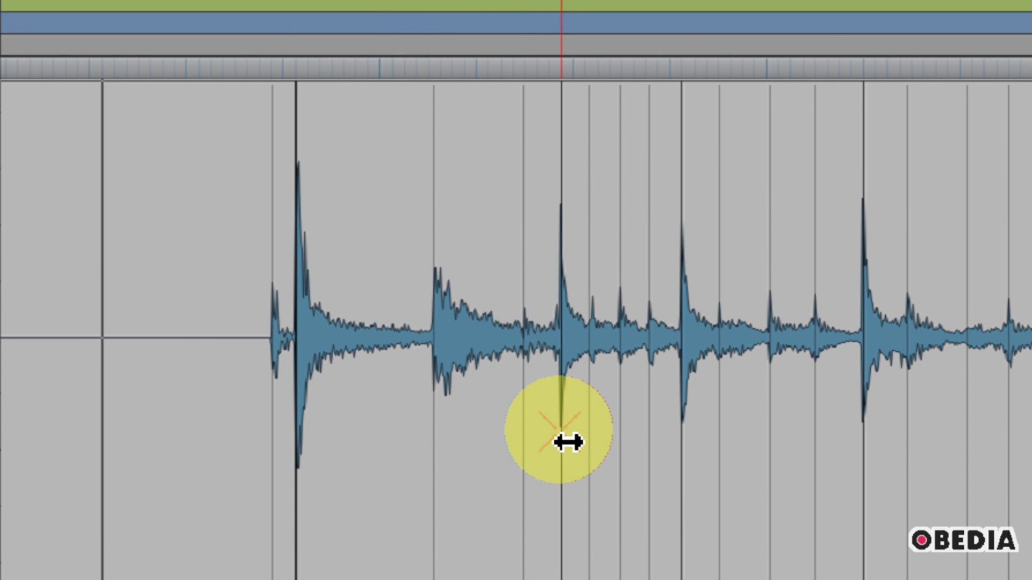
{"action": "key", "text": "space"}
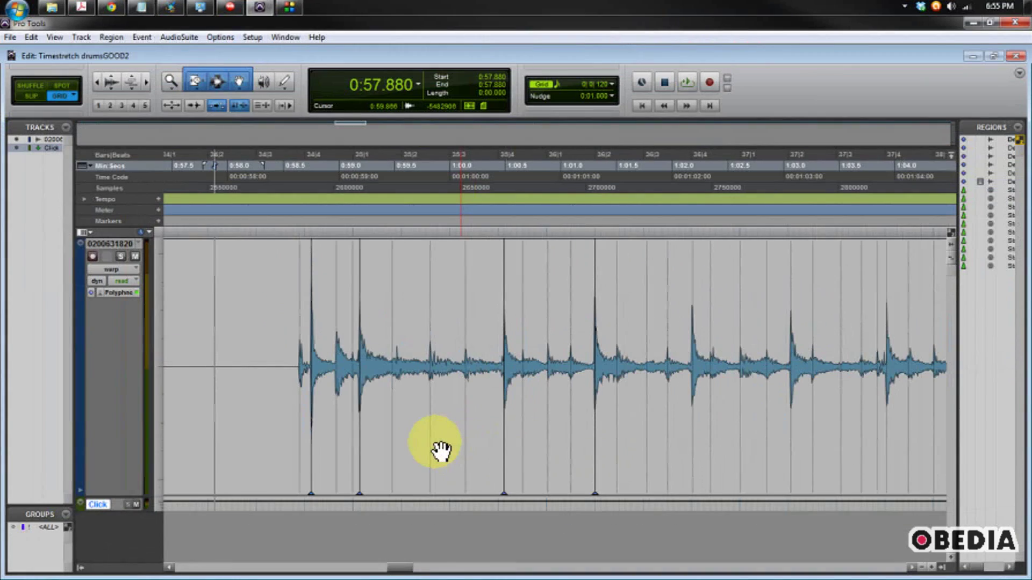
{"action": "key", "text": "ctrl+z"}
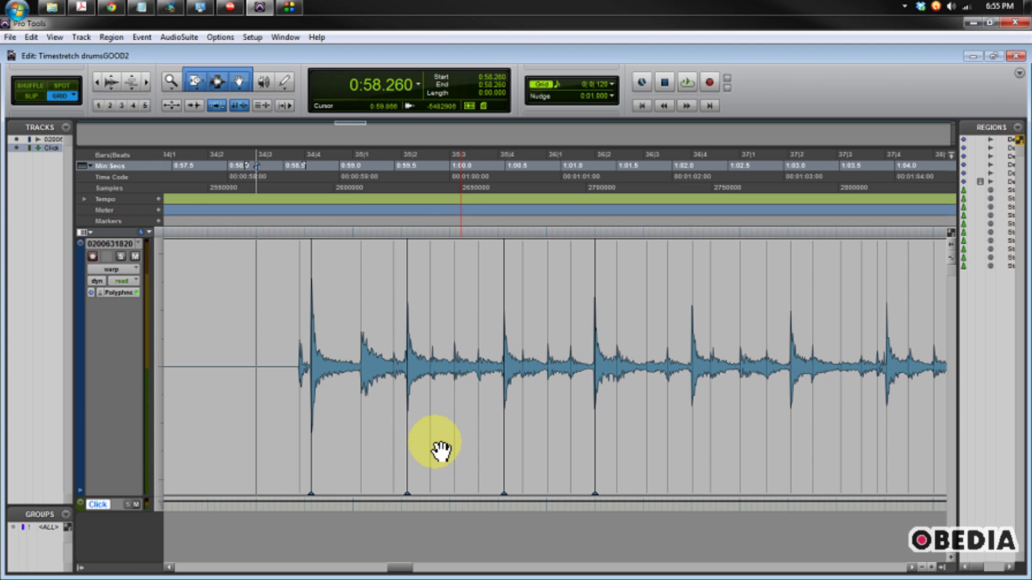
{"action": "left_click", "coordinate": [293, 212]}
{"action": "key", "text": "space"}
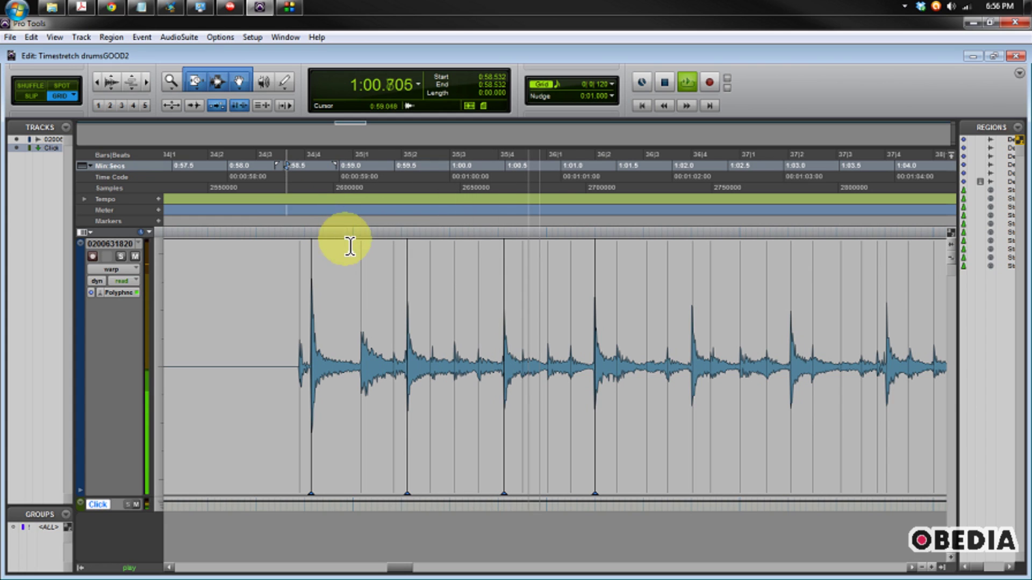
{"action": "key", "text": "space"}
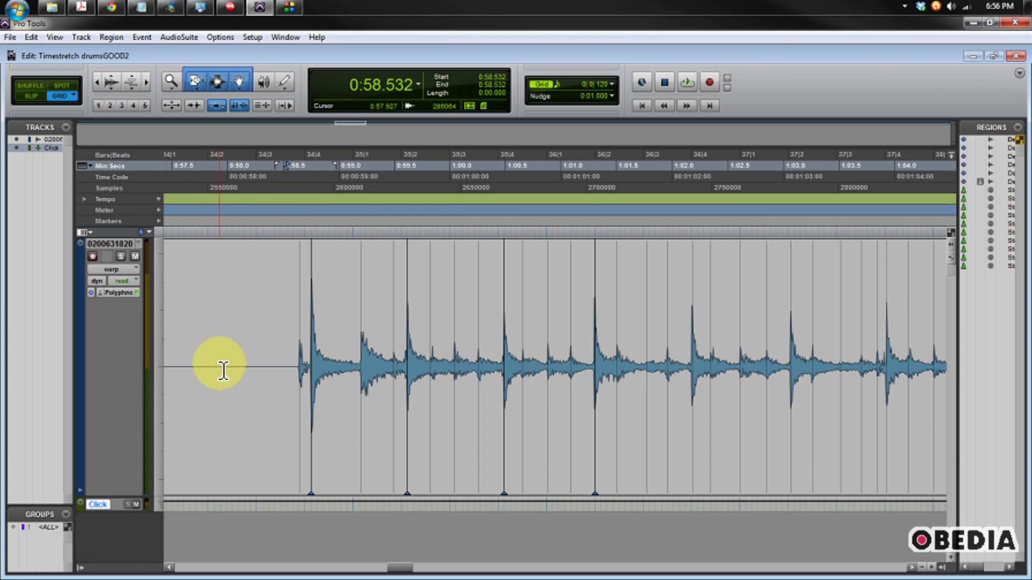
Switch the drum track to Waveform view and play it from slightly earlier to check timing.
{"action": "left_click", "coordinate": [136, 272]}
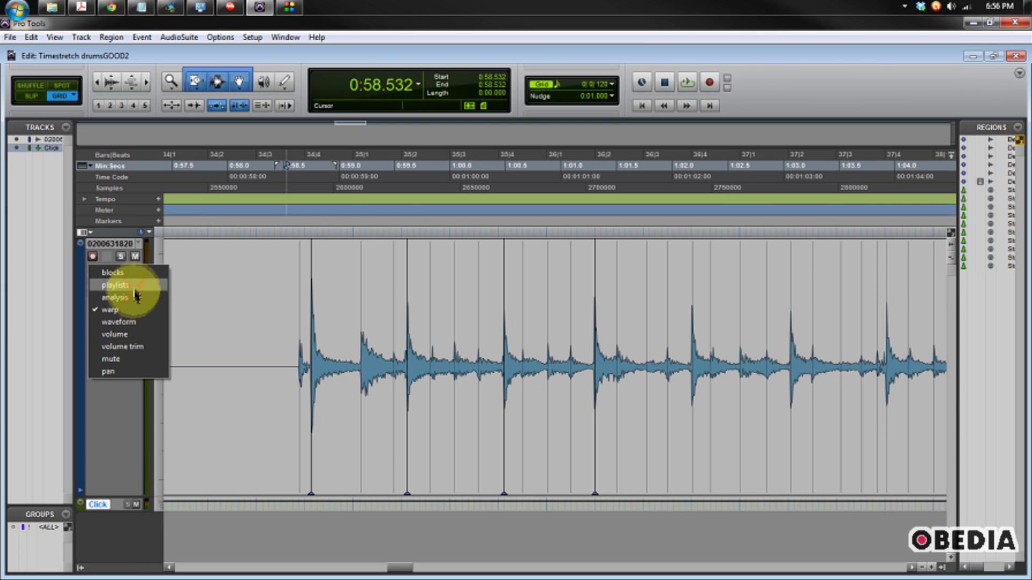
{"action": "left_click", "coordinate": [135, 323]}
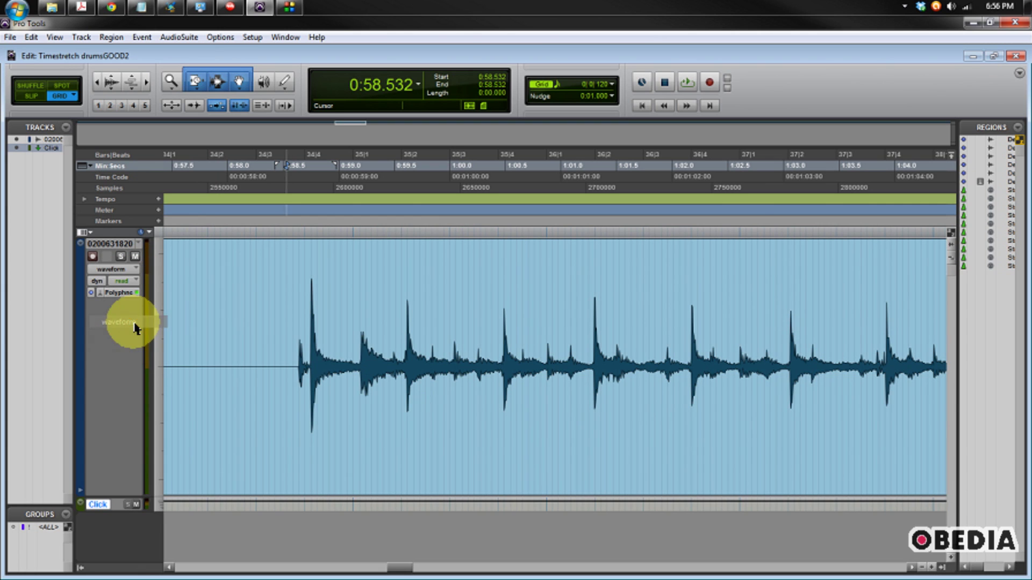
{"action": "left_click", "coordinate": [274, 212]}
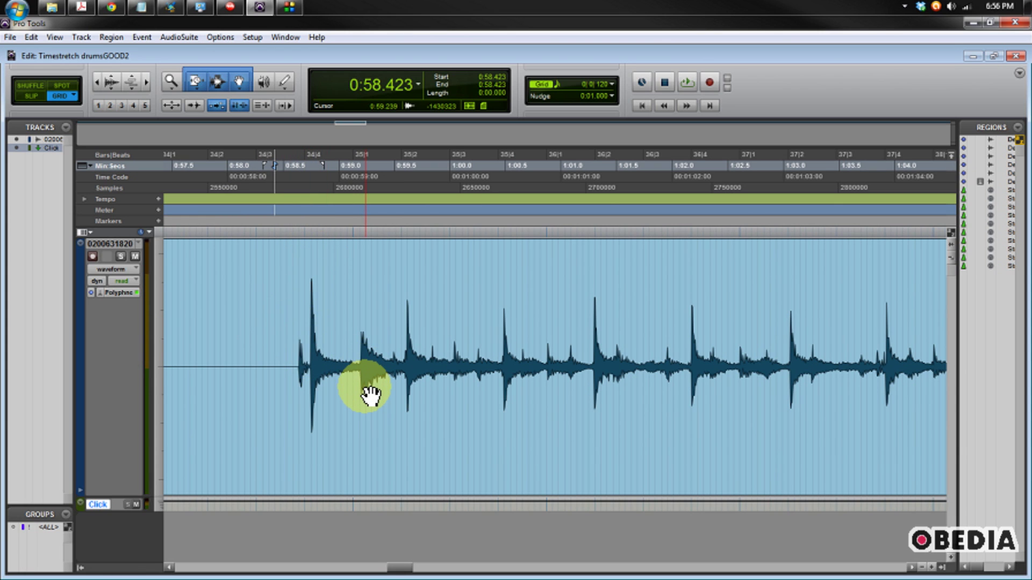
{"action": "key", "text": "space"}
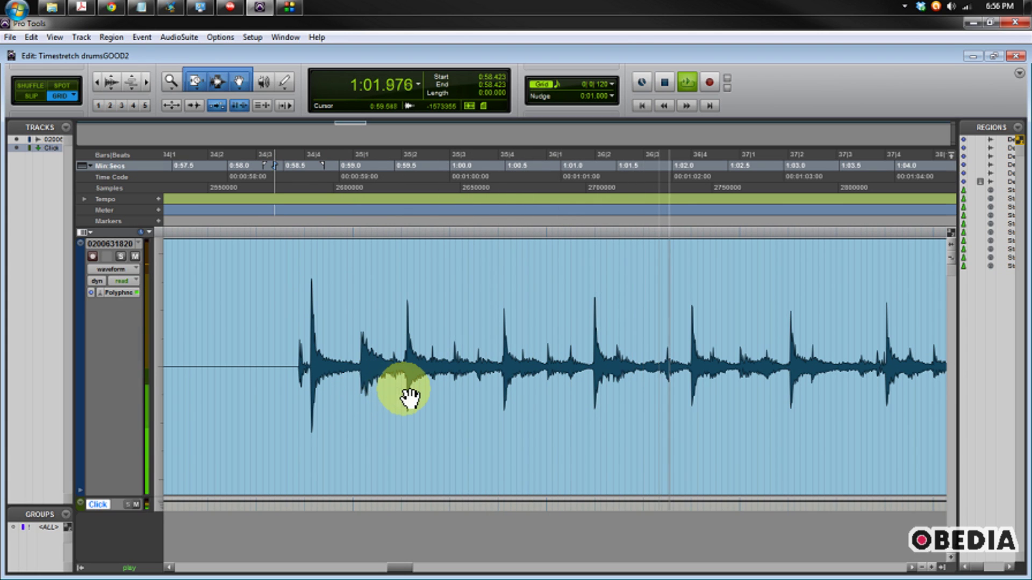
{"action": "key", "text": "space"}
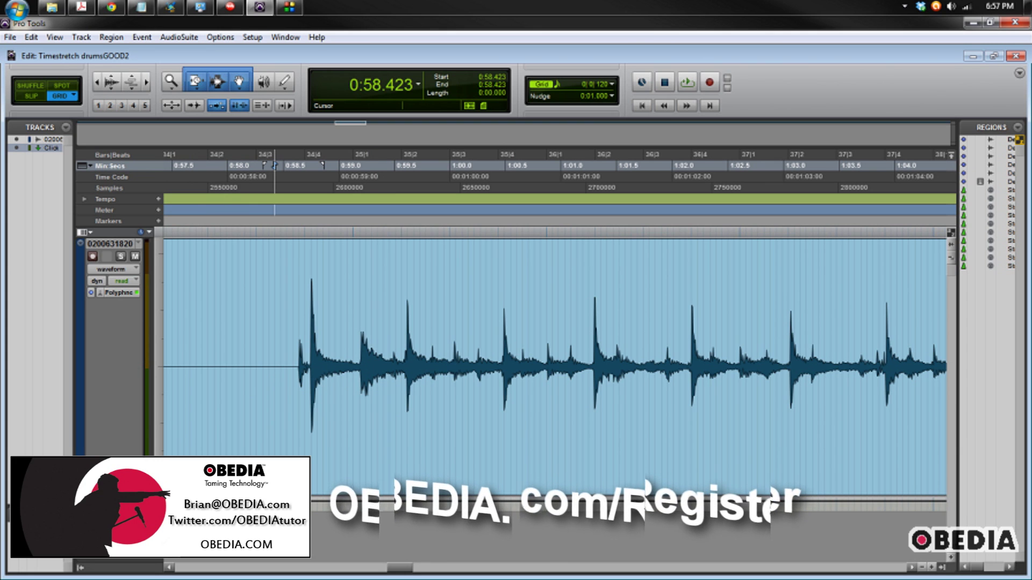
Shrink the drum track's height sharply, then enlarge it slightly so the Click track shows beneath.
{"action": "left_click_drag", "start_coordinate": [133, 498], "coordinate": [134, 327]}
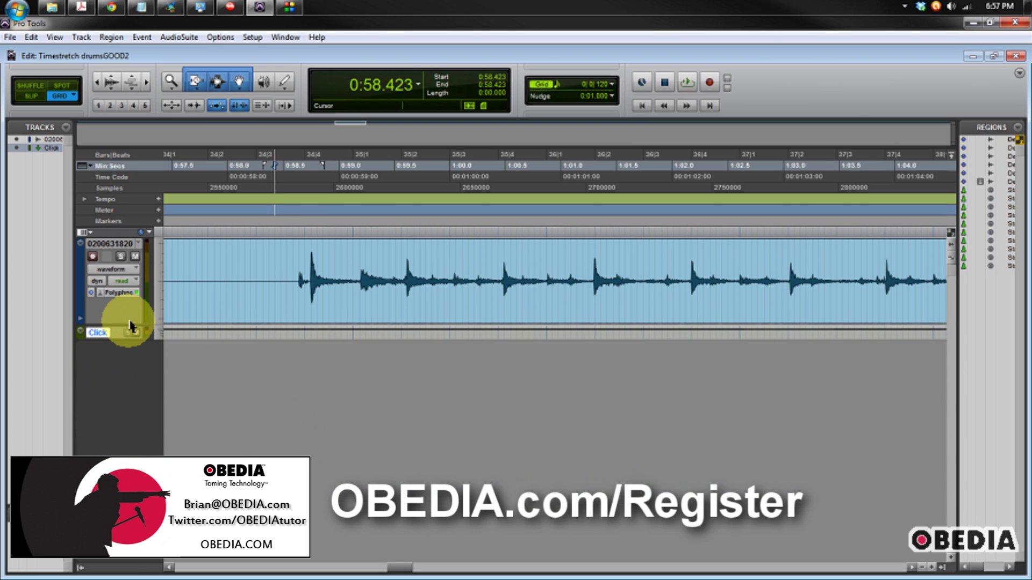
{"action": "left_click_drag", "start_coordinate": [142, 328], "coordinate": [143, 350]}
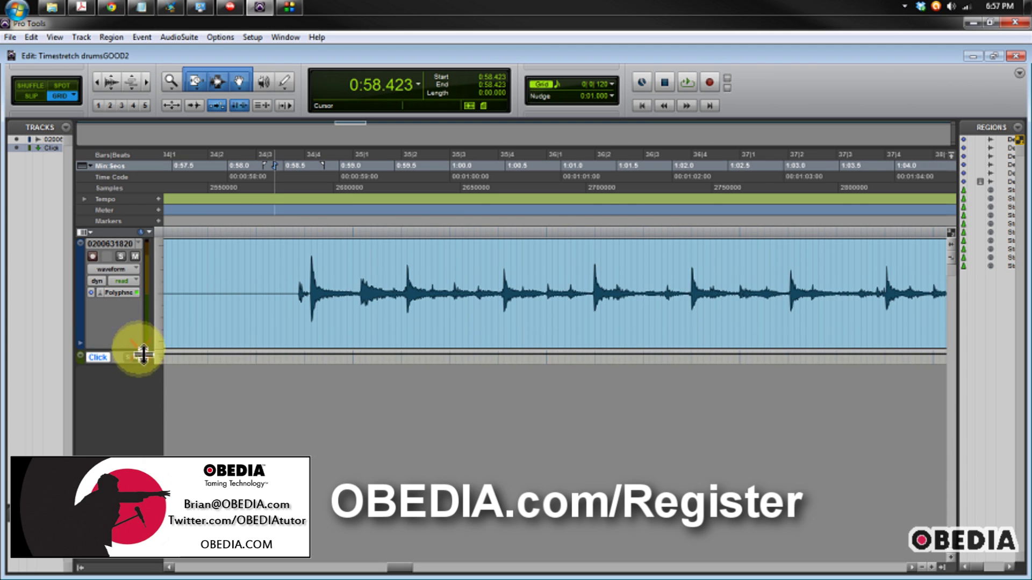